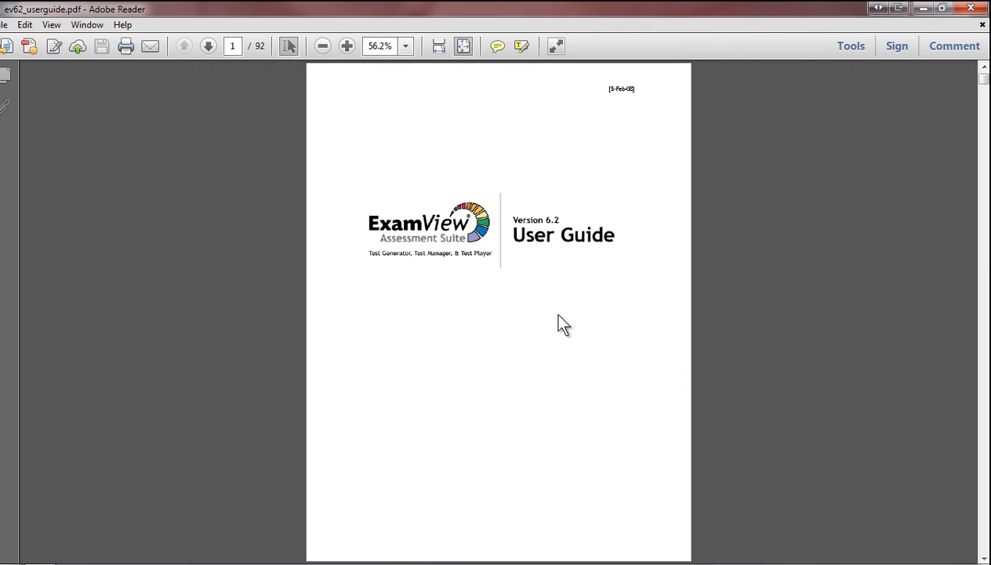
Look through the user guide's table of contents, question import instructions, and pages on creating classes and entering students
scroll(523, 302, "down", 4)
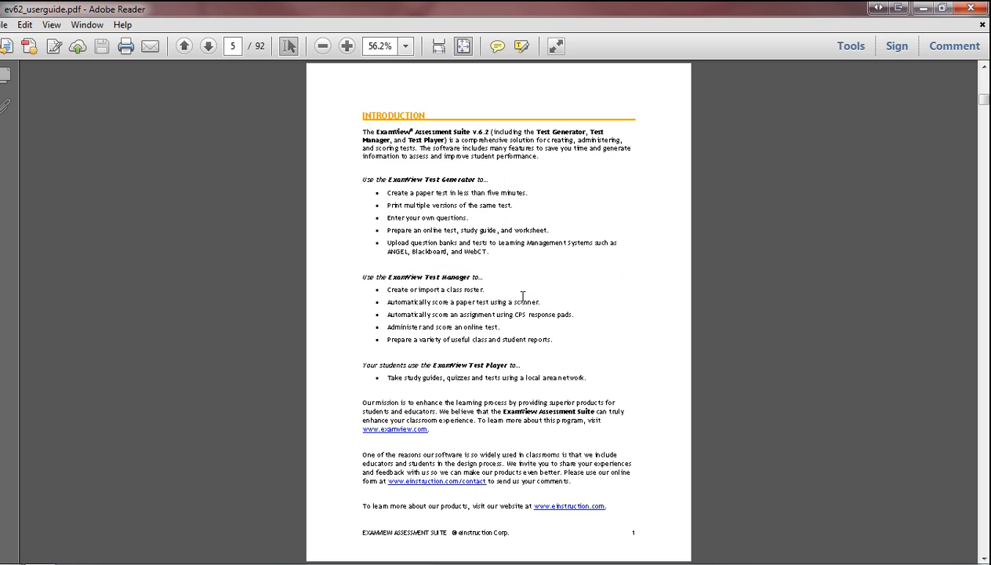
scroll(523, 296, "up", 1)
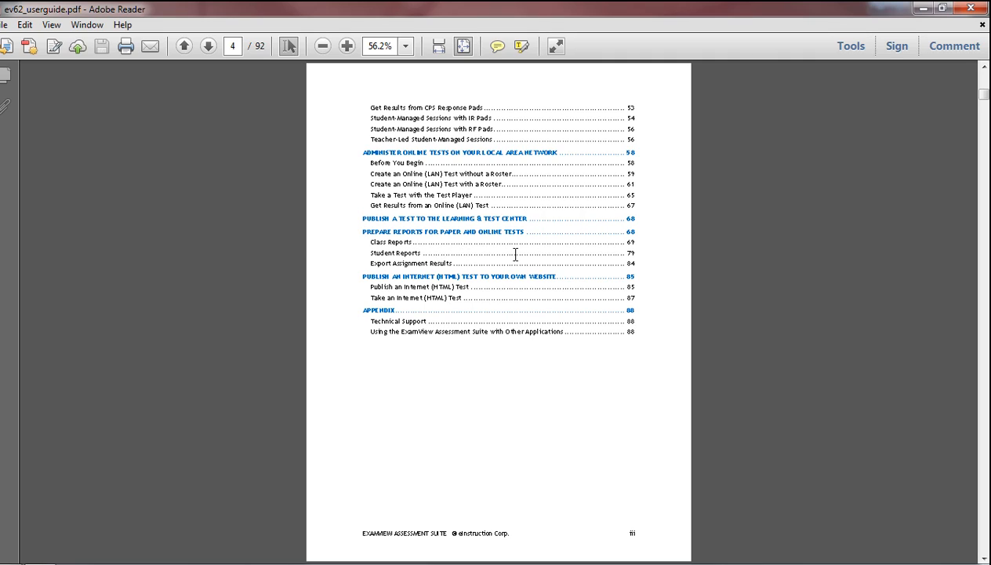
scroll(515, 253, "down", 2)
scroll(517, 252, "up", 4)
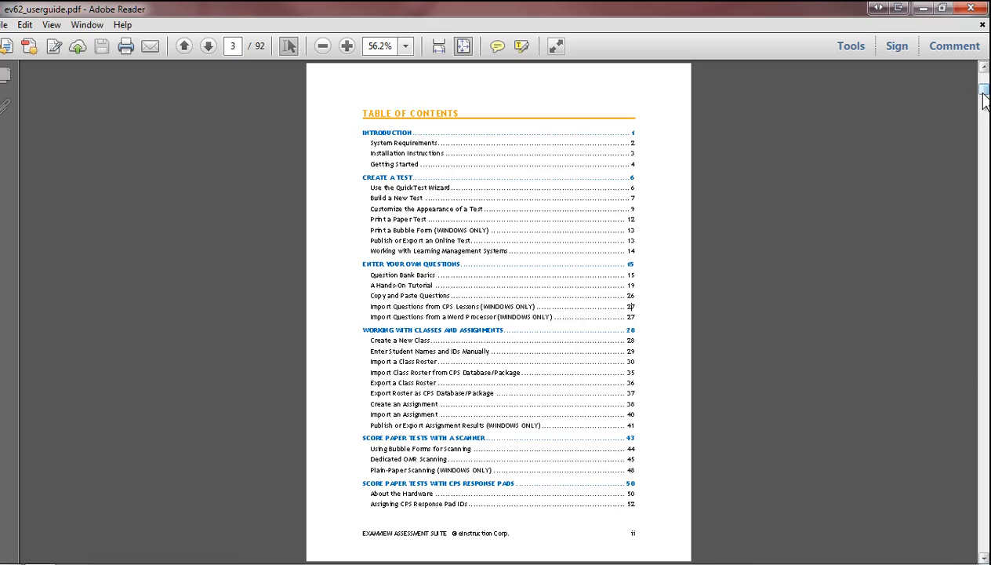
left_click_drag(982, 91, 976, 240)
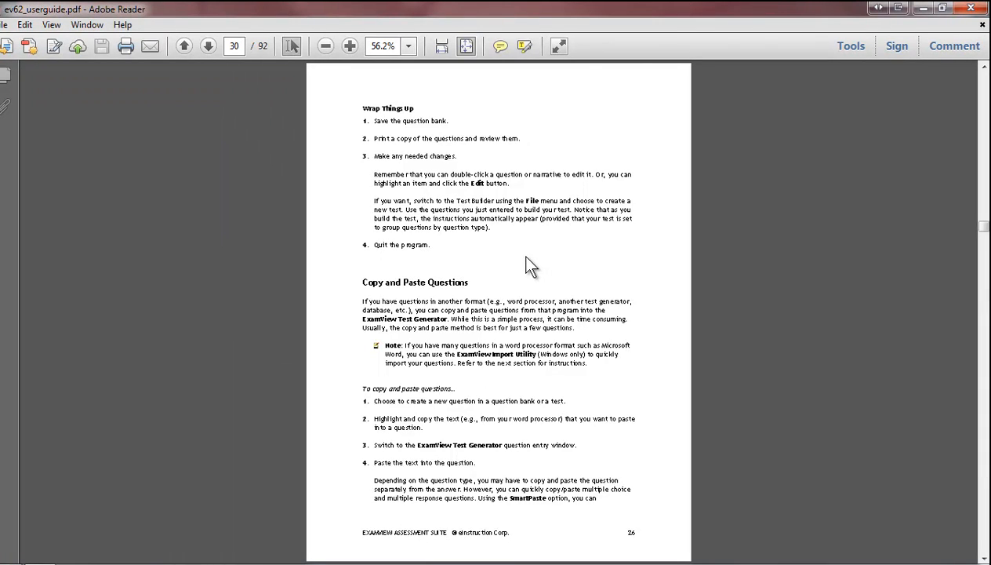
scroll(519, 253, "down", 3)
scroll(519, 252, "up", 2)
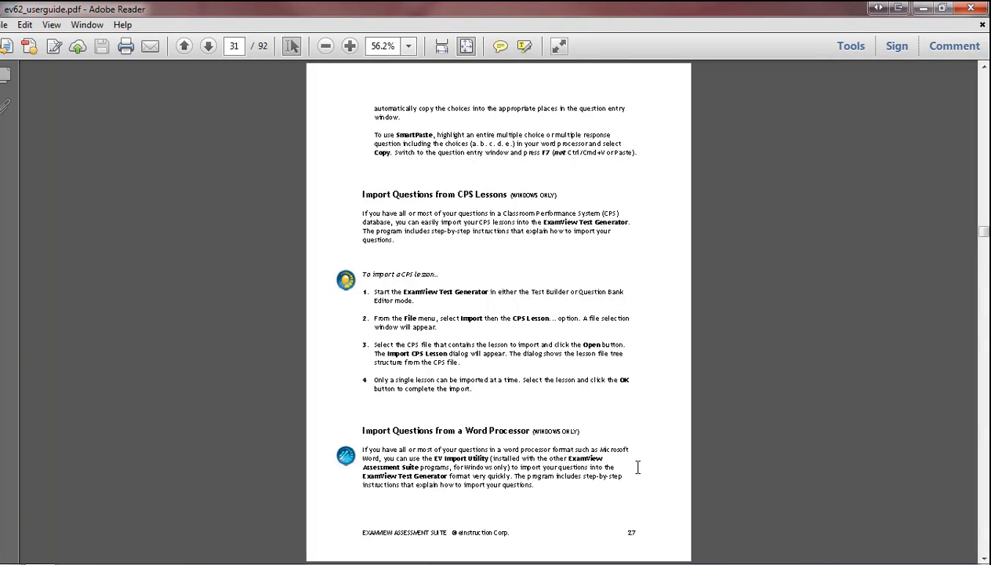
scroll(638, 467, "down", 2)
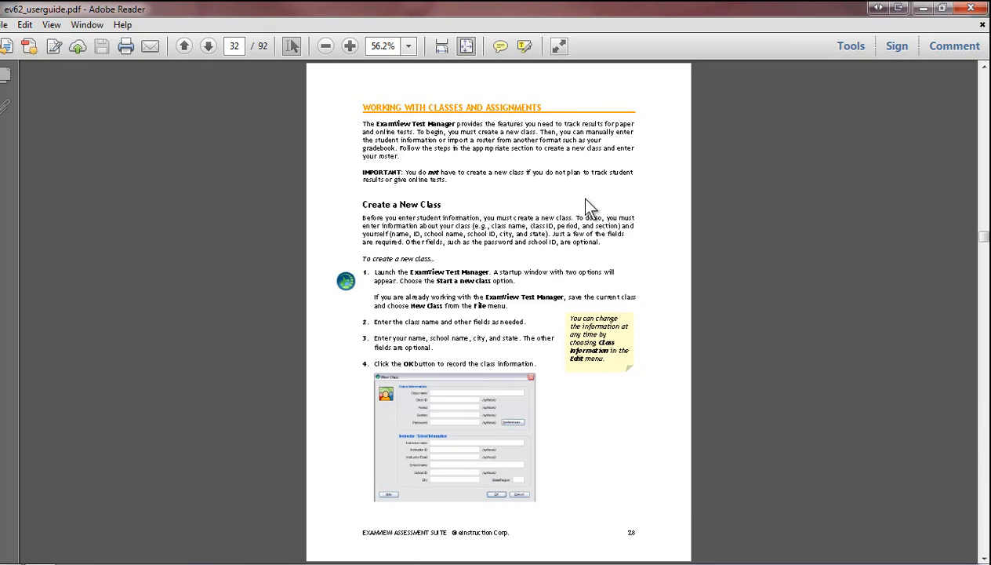
scroll(585, 198, "down", 2)
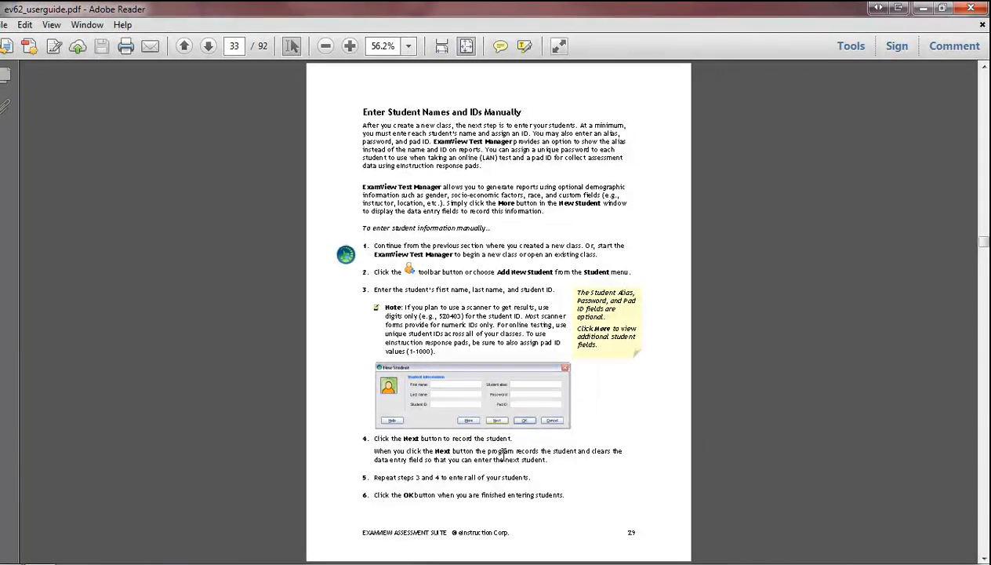
scroll(593, 387, "down", 3)
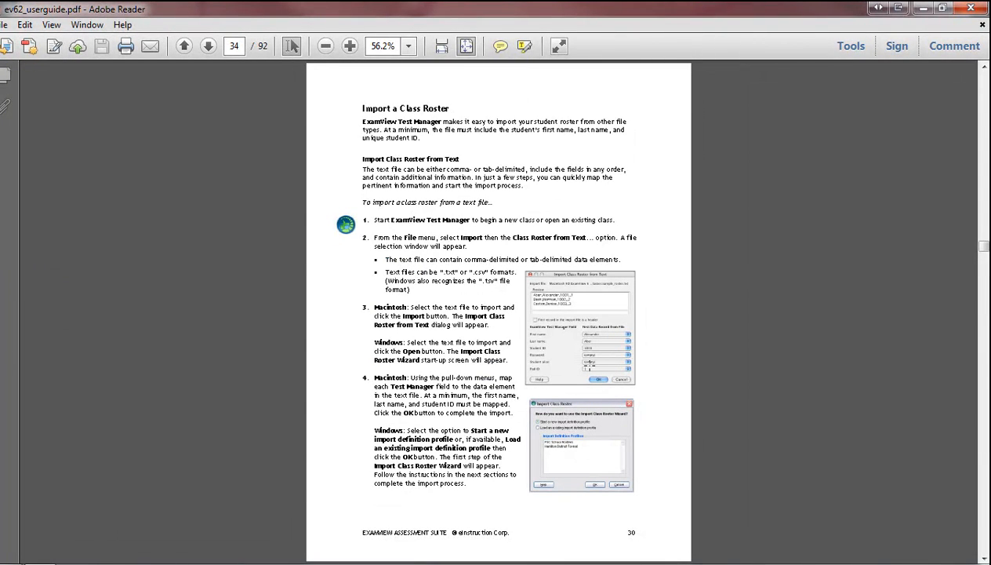
scroll(582, 360, "up", 3)
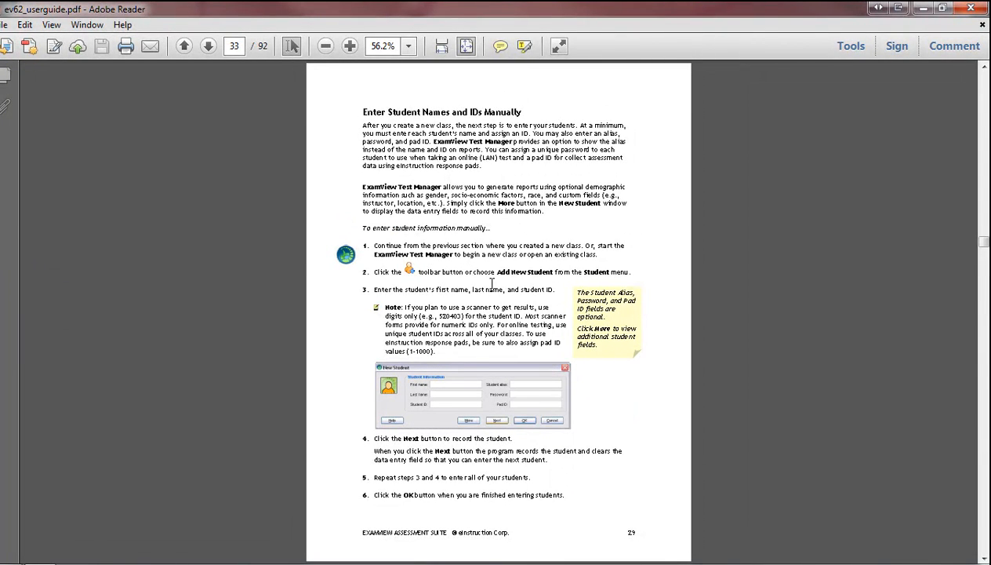
Close the user guide, and check the contact info note before closing it as well
left_click(972, 14)
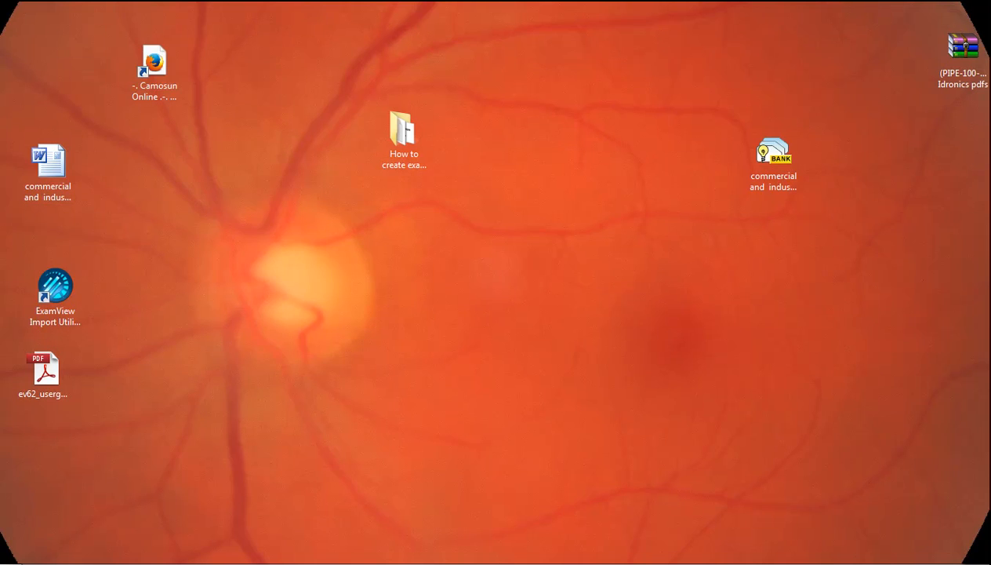
left_click_drag(0, 49, 457, 72)
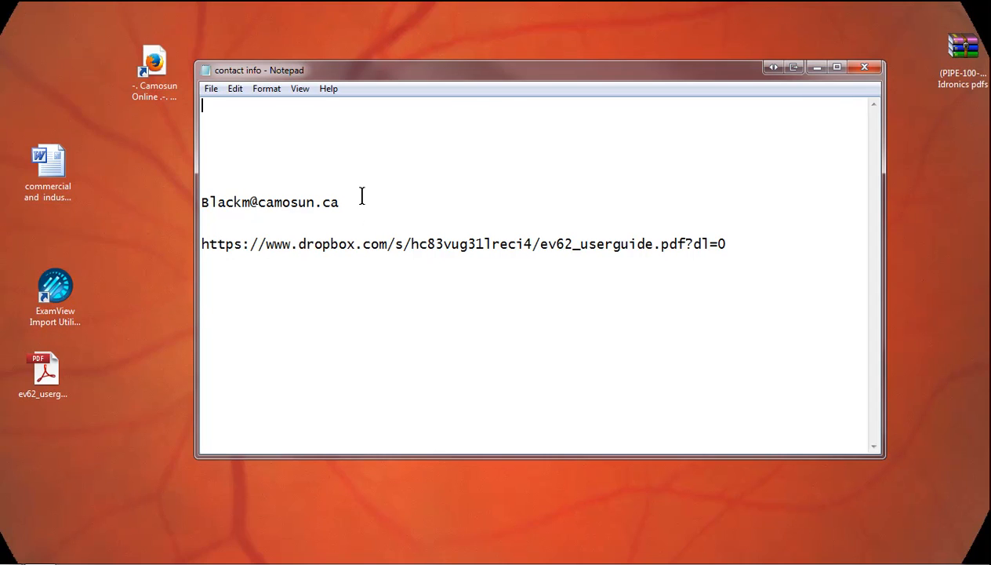
left_click(874, 66)
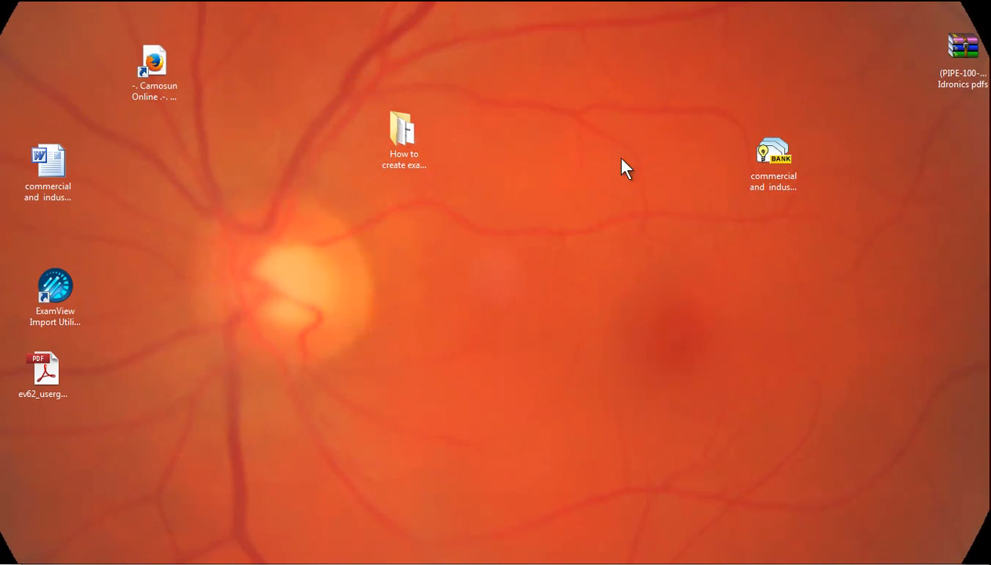
Open the commercial and industrial refrigeration document in Word and hide its formatting marks
double_click(47, 164)
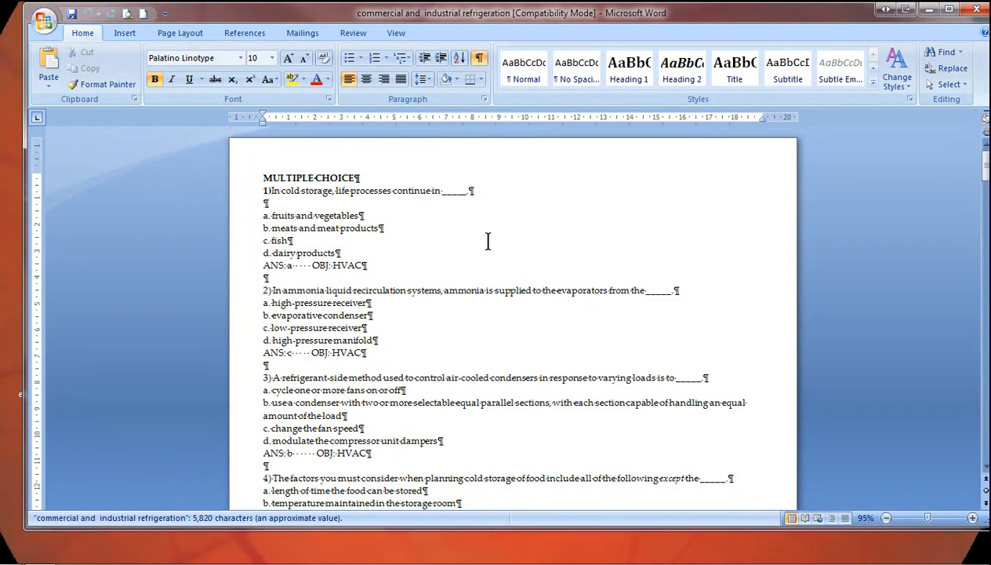
left_click(477, 58)
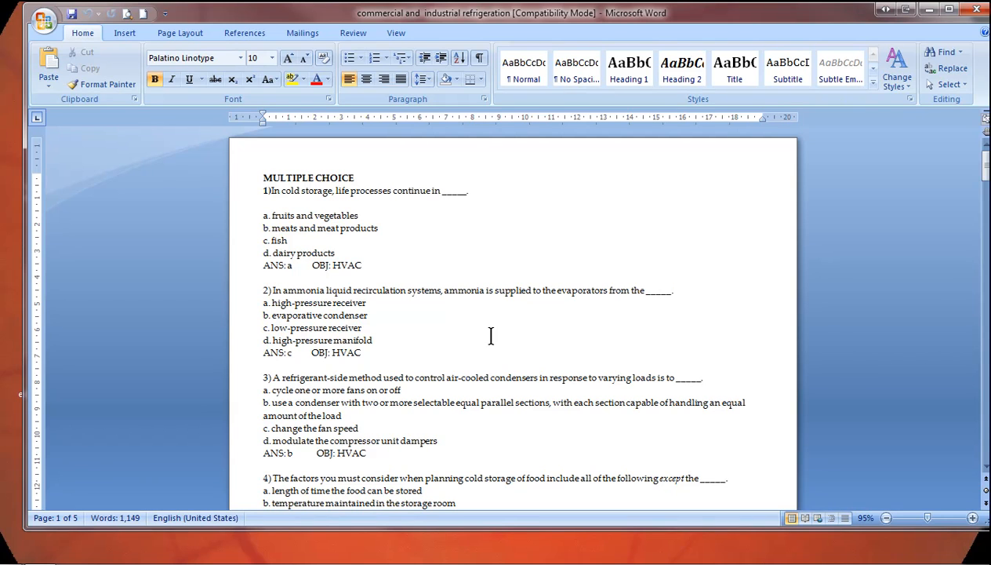
Review how the multiple-choice questions, answer options, ANS entries and OBJ entries are laid out throughout the document
scroll(444, 278, "down", 3)
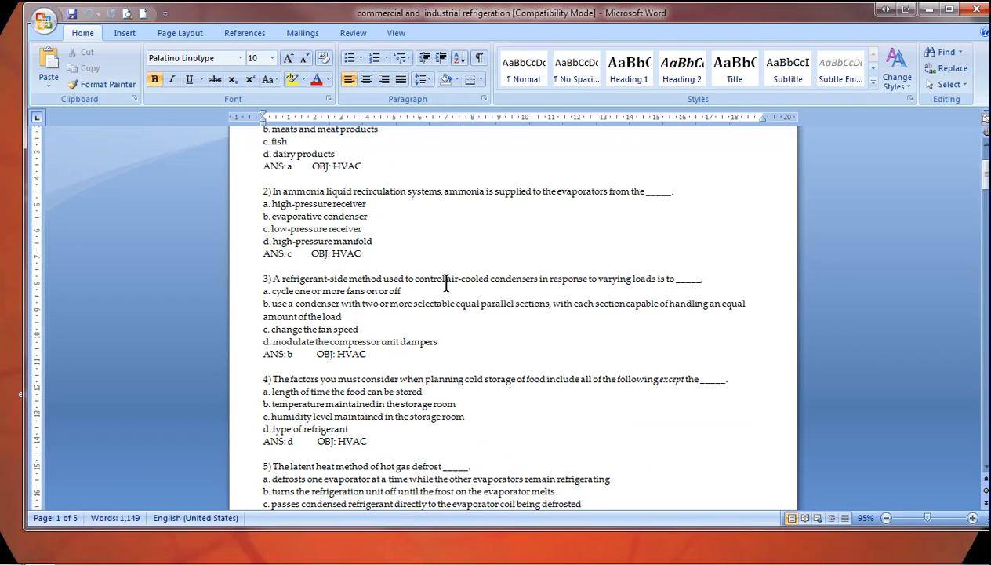
scroll(444, 284, "down", 11)
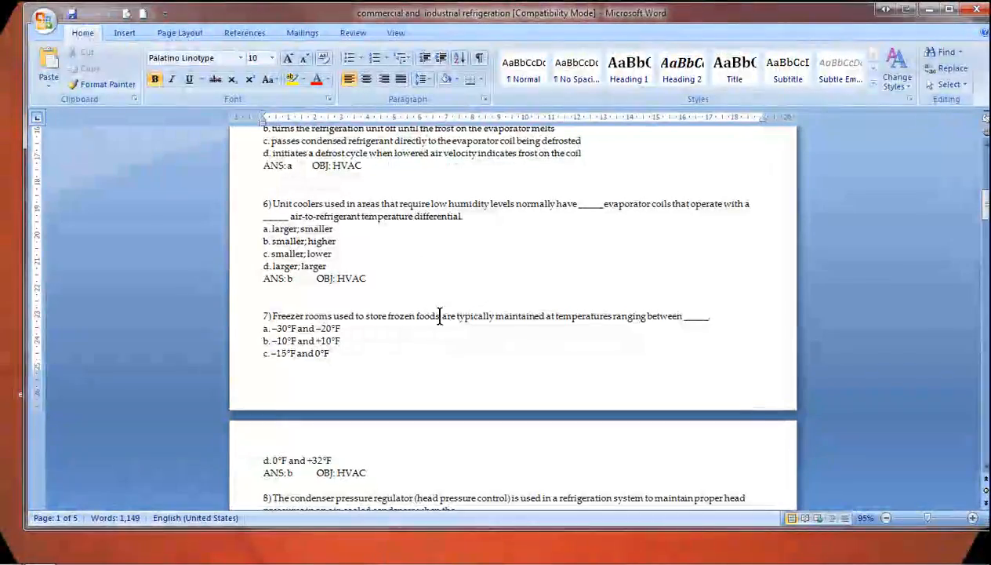
scroll(440, 316, "down", 20)
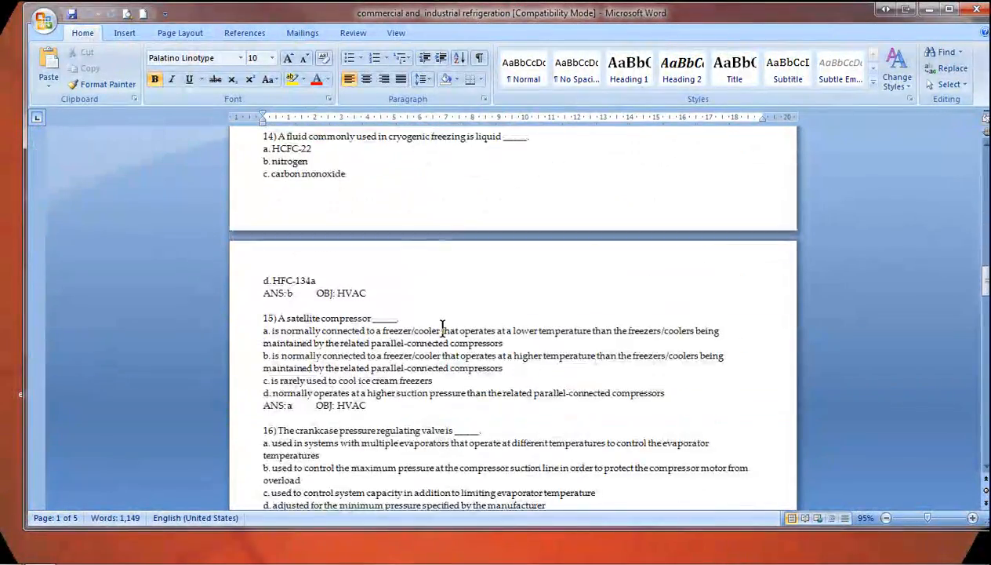
scroll(443, 326, "down", 20)
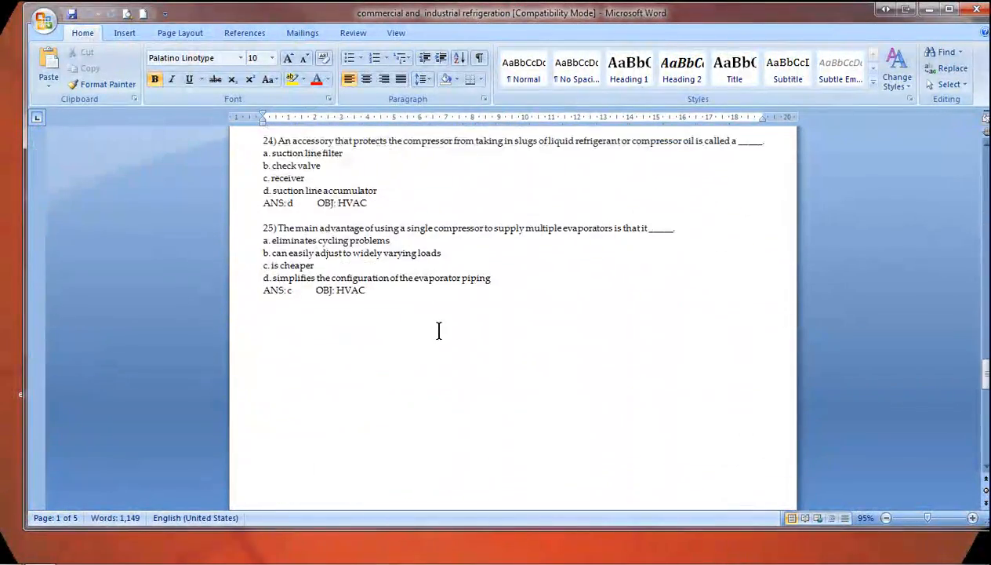
scroll(440, 330, "down", 8)
scroll(439, 330, "up", 20)
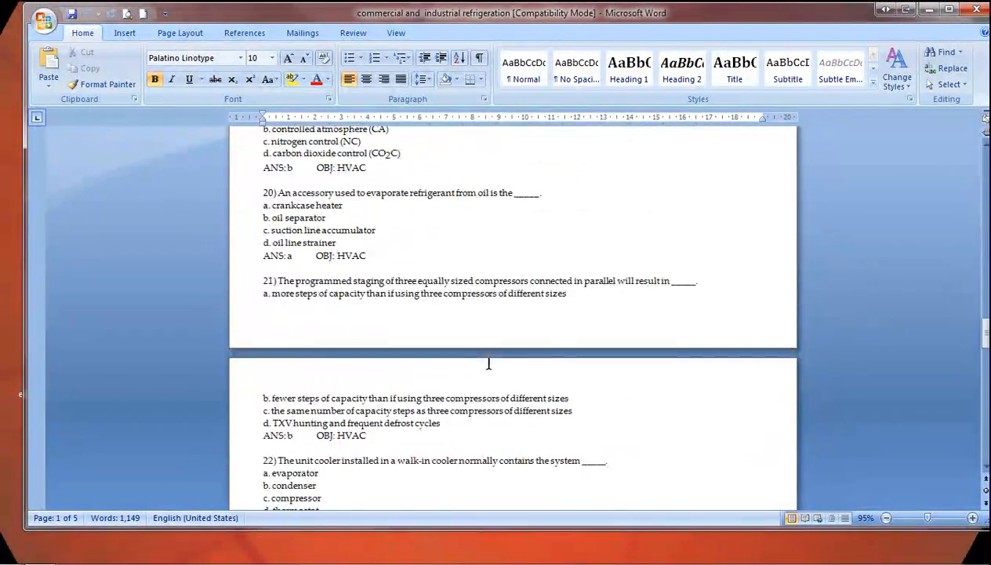
scroll(488, 357, "up", 20)
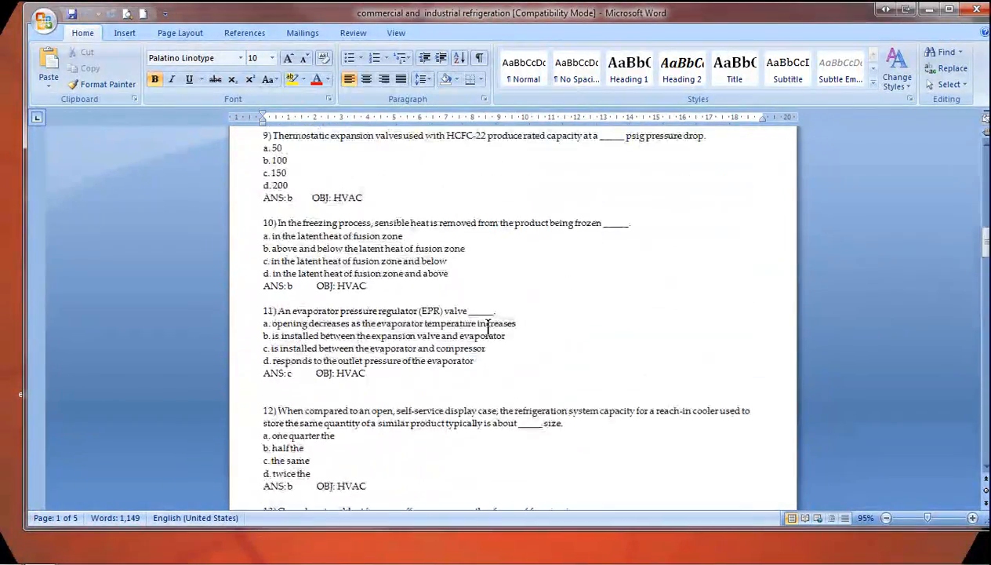
scroll(488, 324, "up", 12)
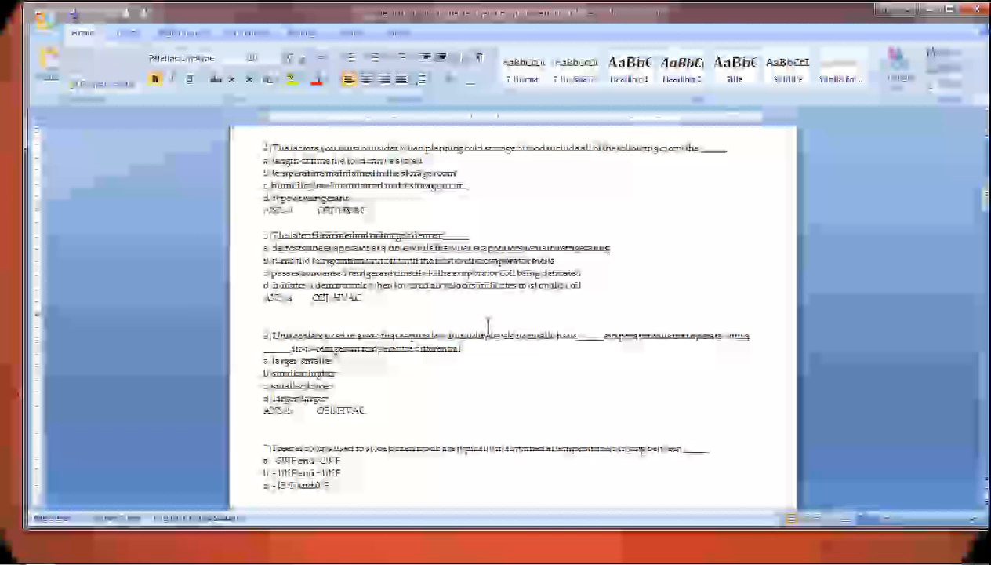
scroll(487, 324, "up", 9)
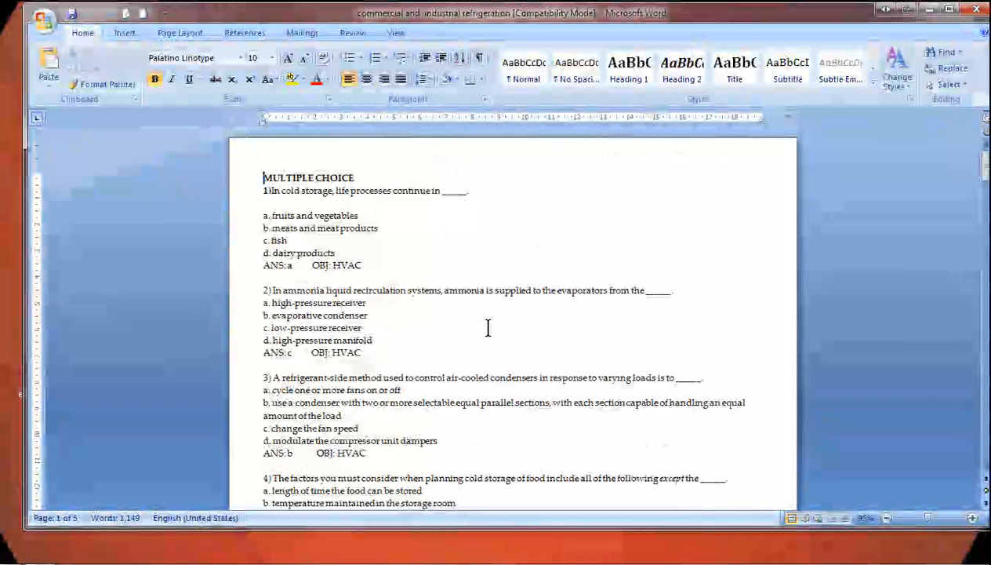
Insert the sample pic image from the desktop folder "How to create exambanks in examview" on the blank line below question 1's text
left_click(287, 200)
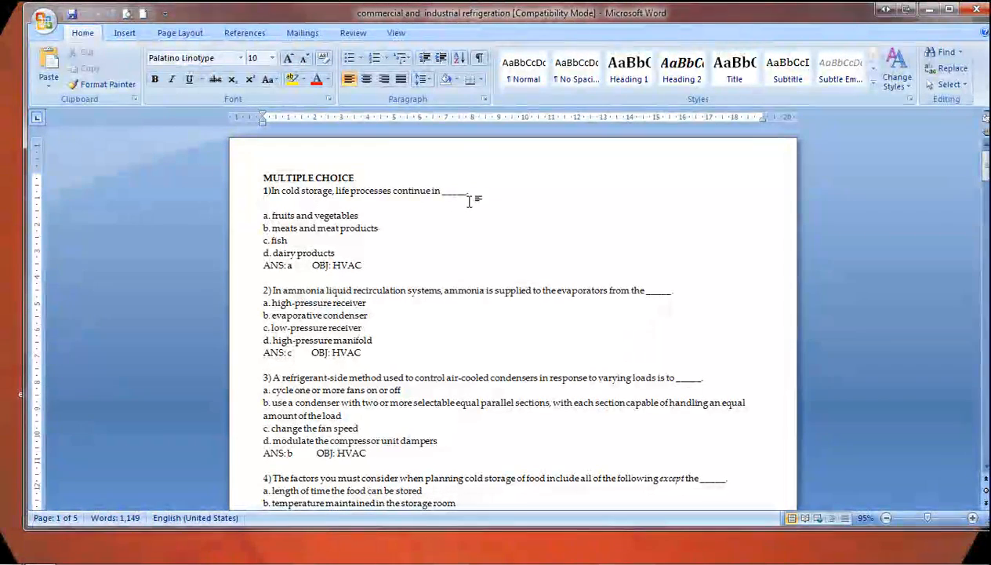
left_click(472, 190)
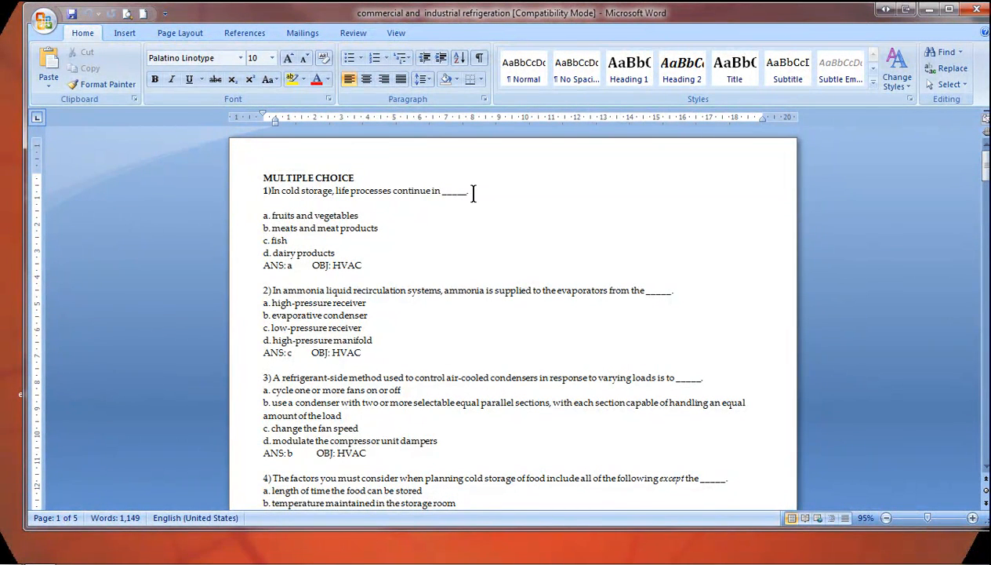
left_click(272, 205)
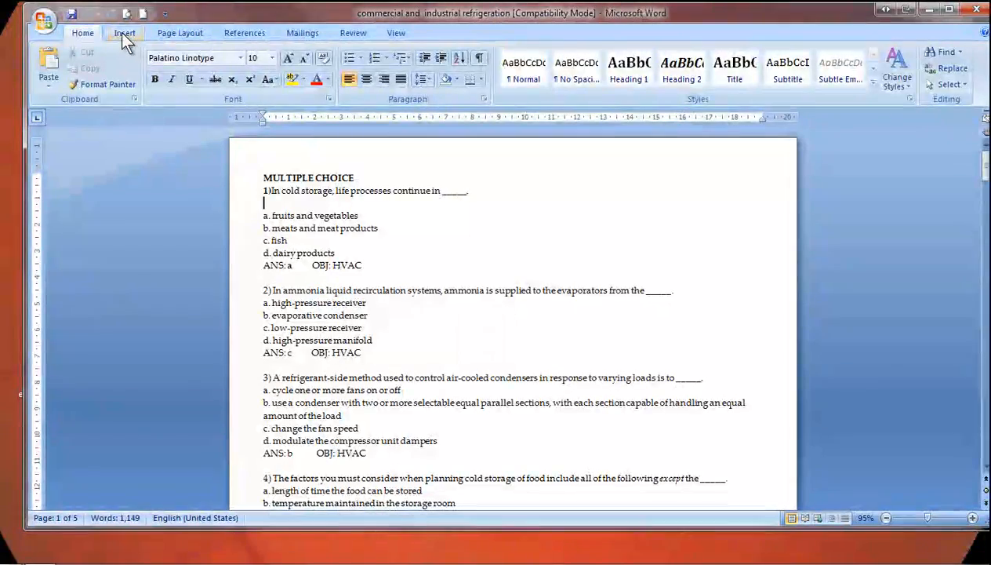
left_click(121, 32)
left_click(190, 72)
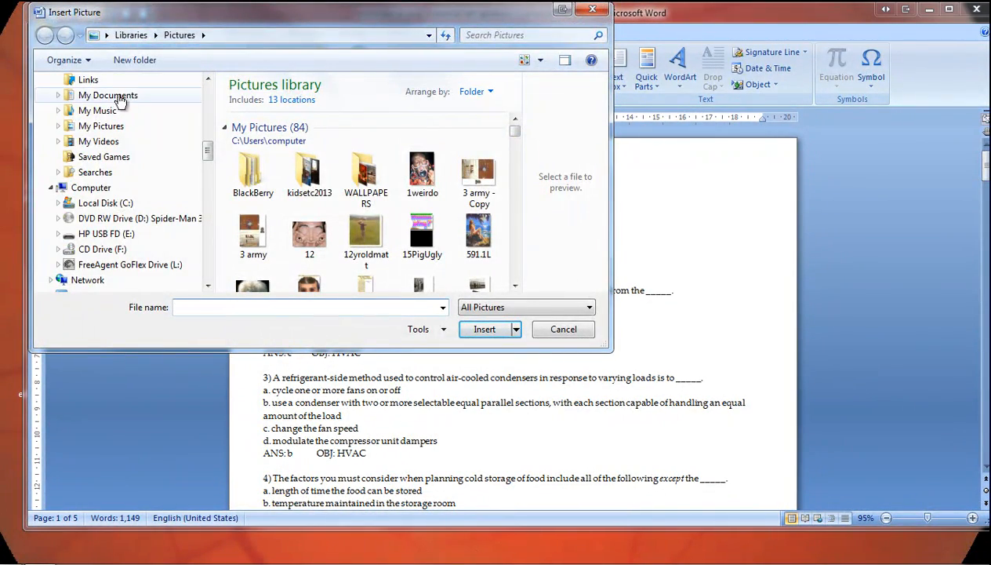
scroll(203, 145, "up", 10)
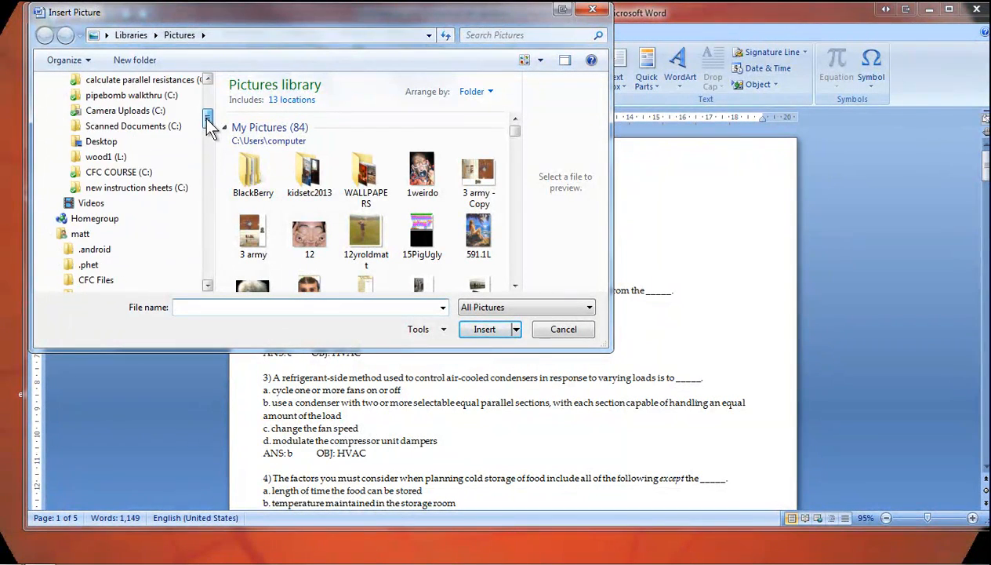
left_click(90, 149)
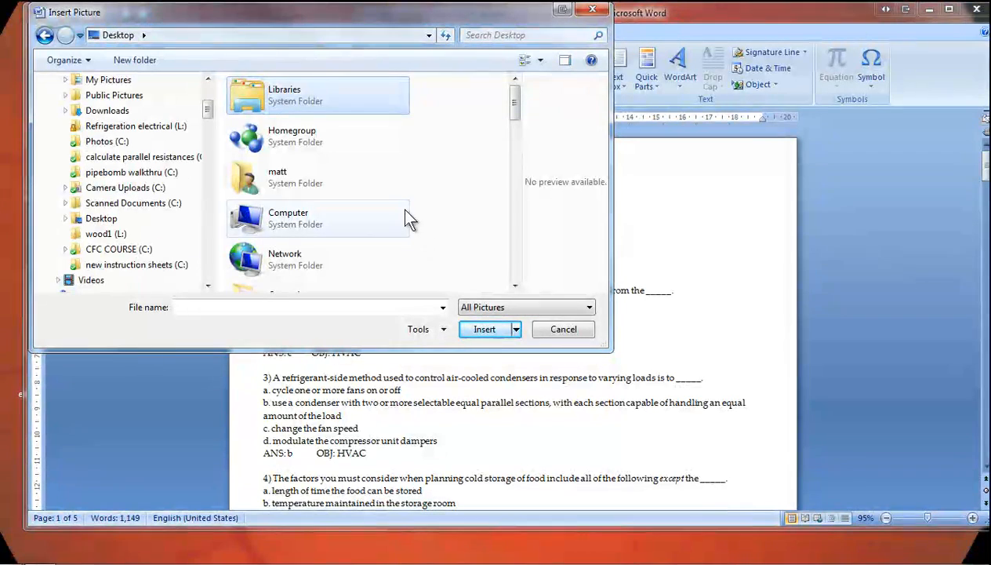
scroll(403, 215, "down", 5)
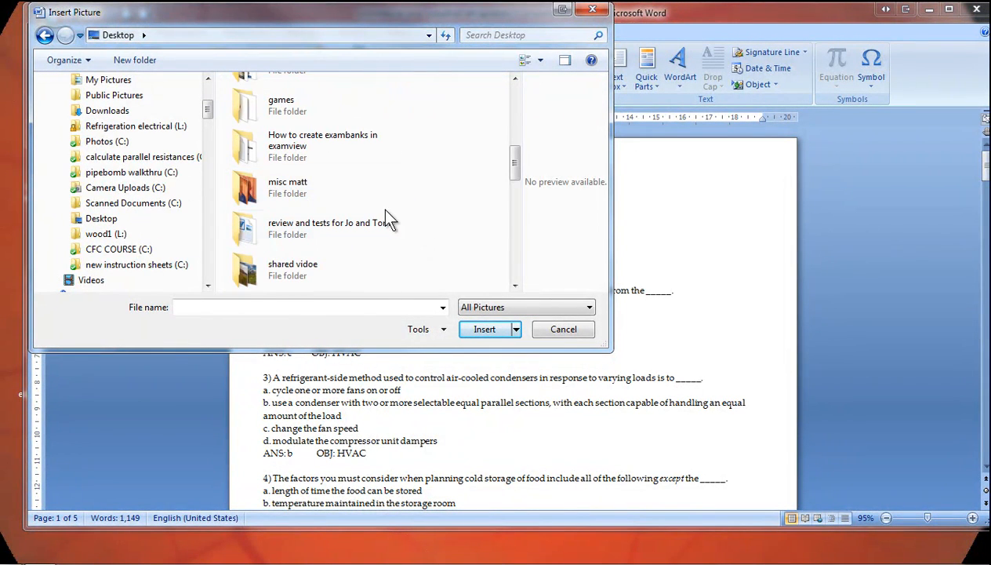
scroll(386, 210, "down", 2)
scroll(386, 208, "up", 1)
scroll(298, 118, "up", 2)
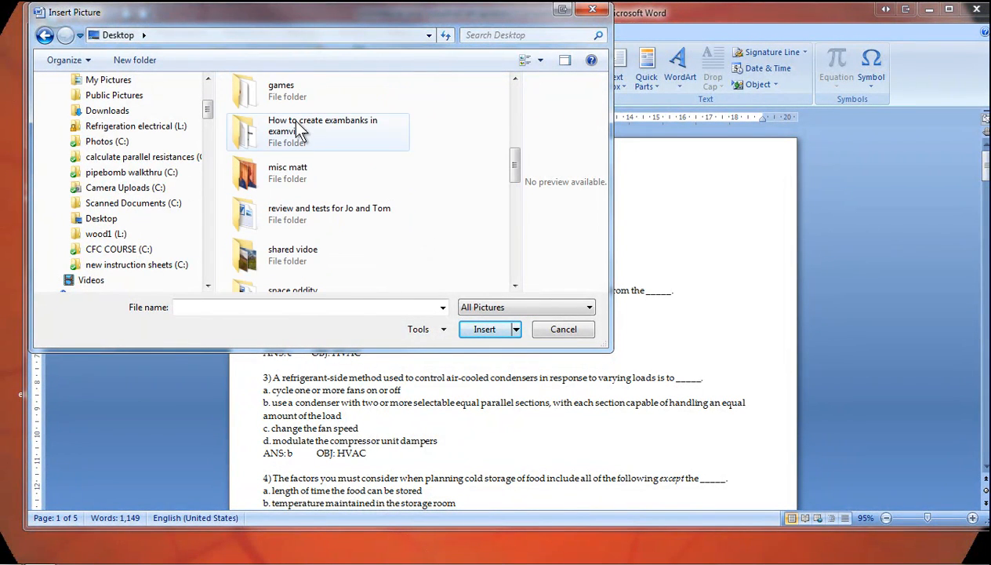
left_click(296, 125)
double_click(296, 125)
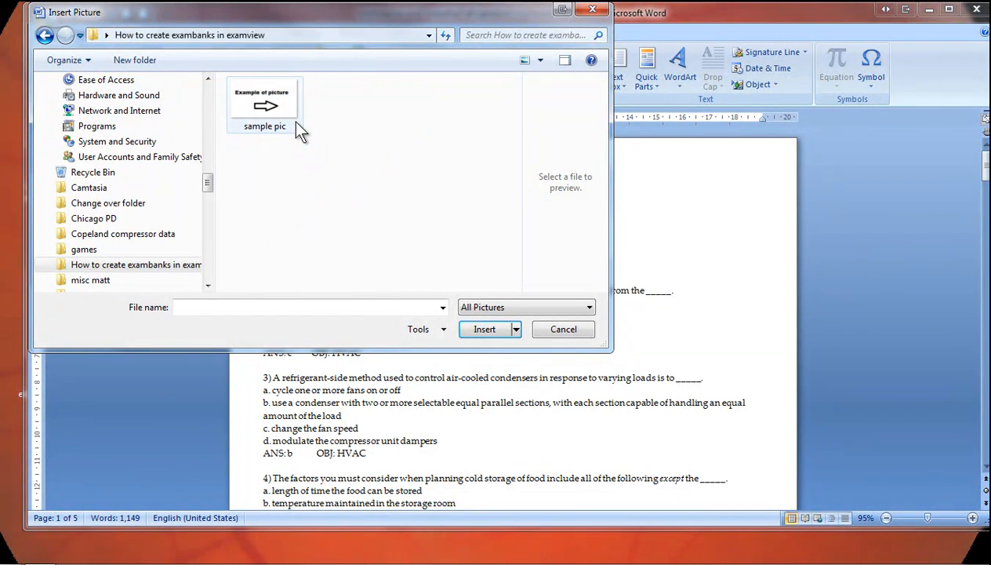
left_click(267, 110)
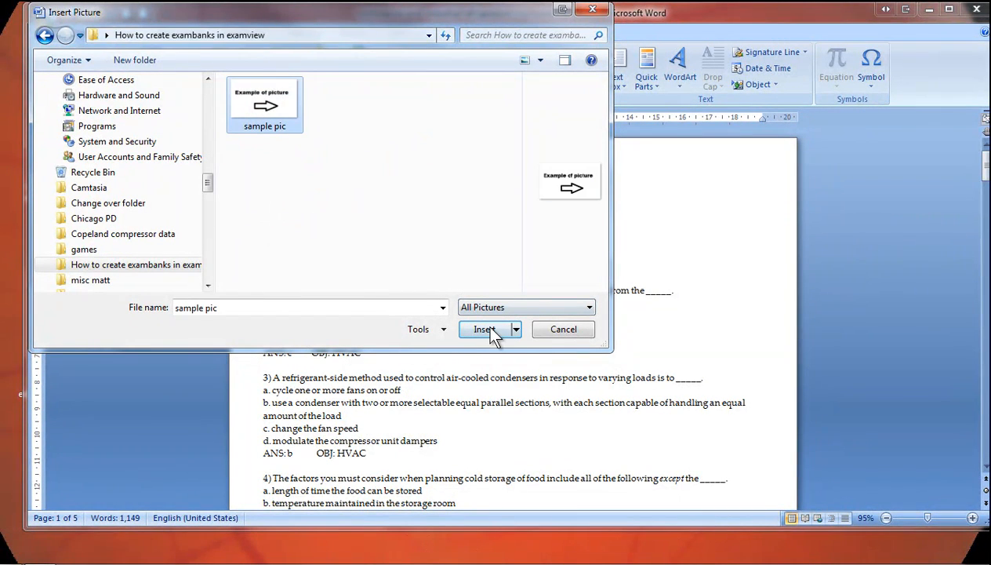
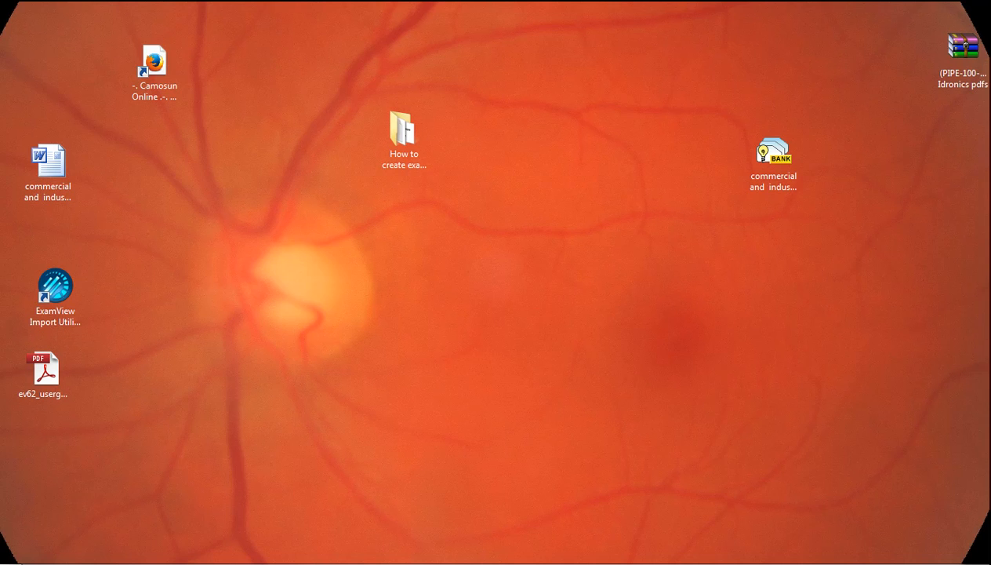
Bring the ExamView Import Utility window onto this display and maximize it to view the import report
left_click_drag(0, 6, 493, 9)
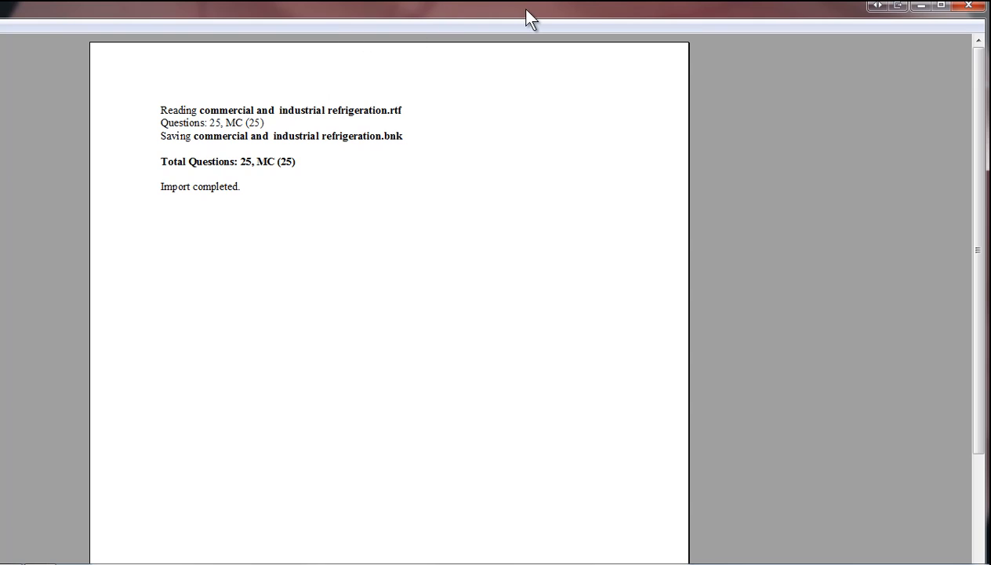
left_click_drag(637, 14, 721, 12)
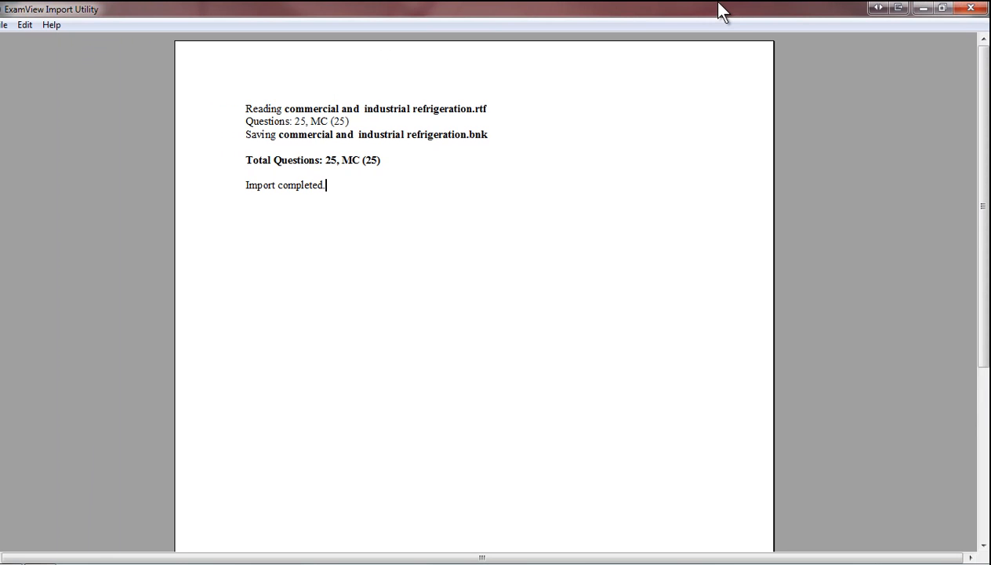
Start a new import and advance the wizard to the RTF file selection
left_click(3, 25)
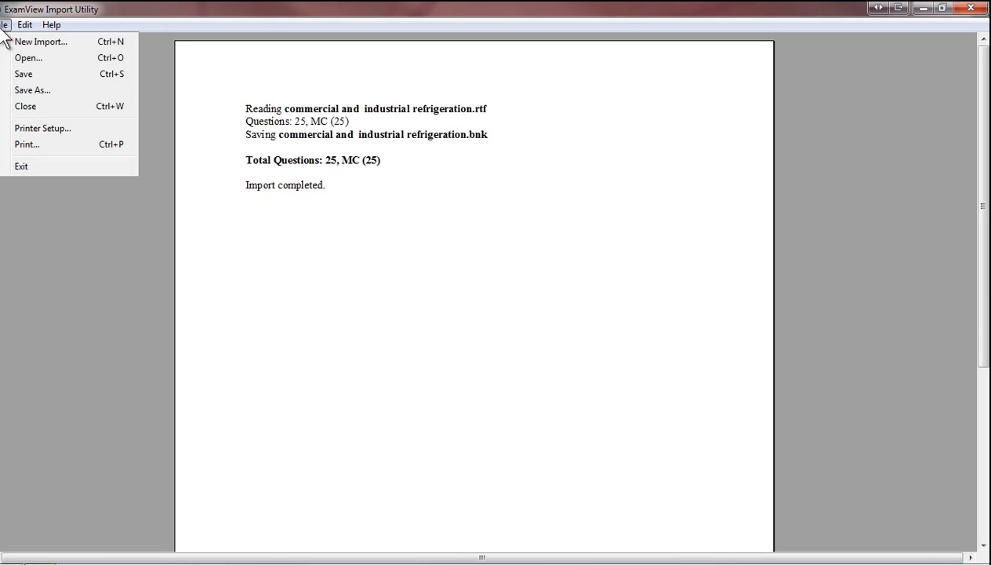
left_click(43, 41)
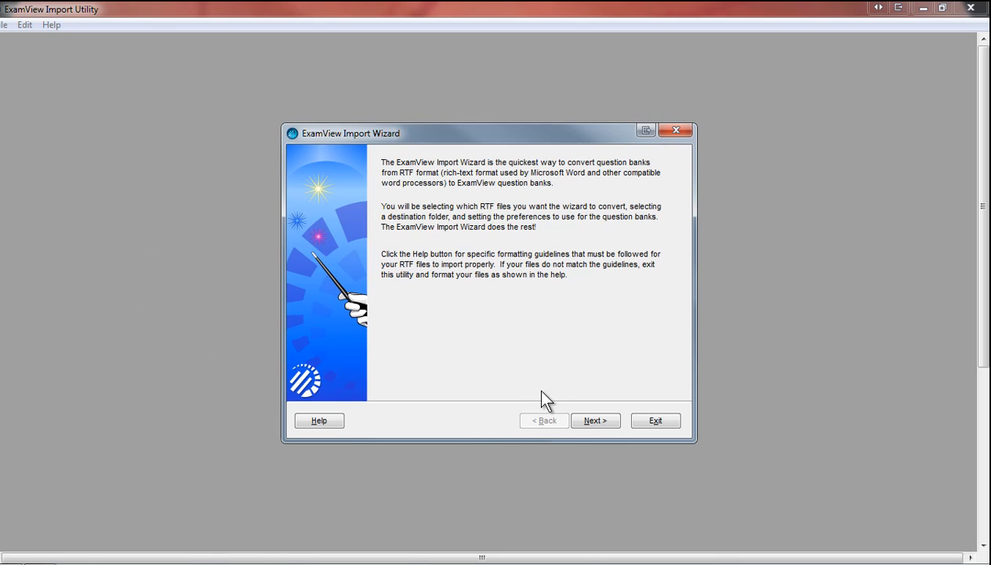
left_click(598, 422)
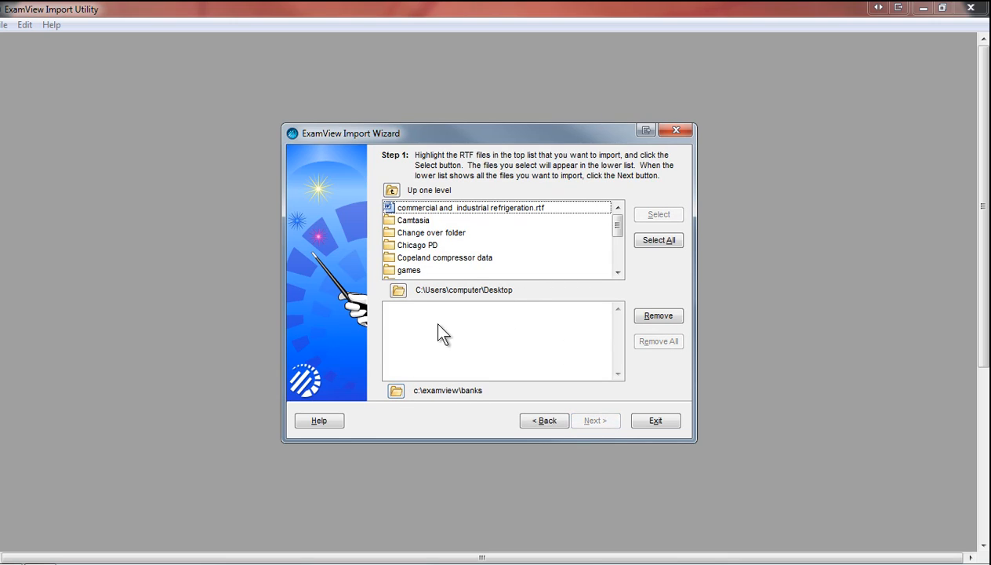
left_click(398, 392)
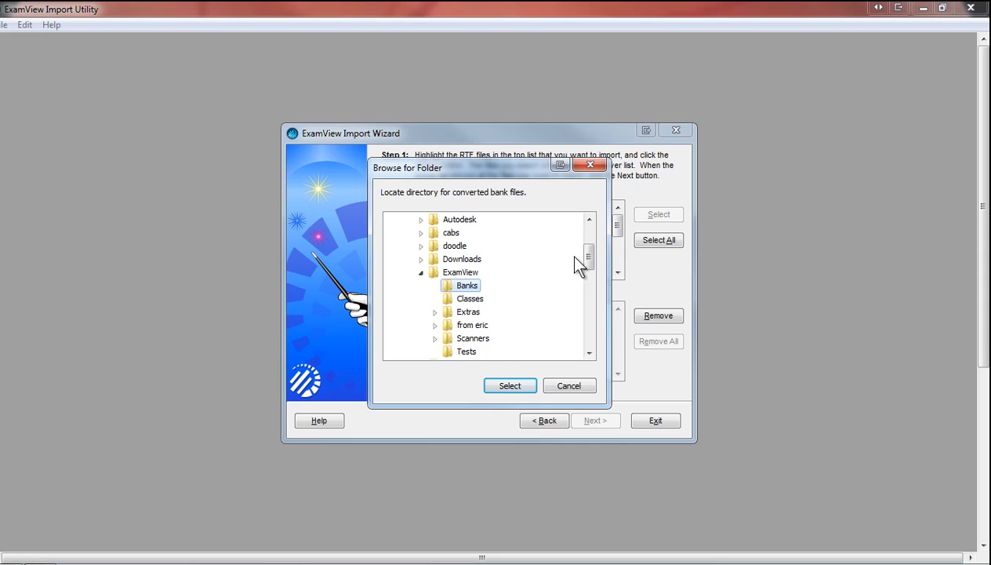
left_click_drag(583, 256, 583, 233)
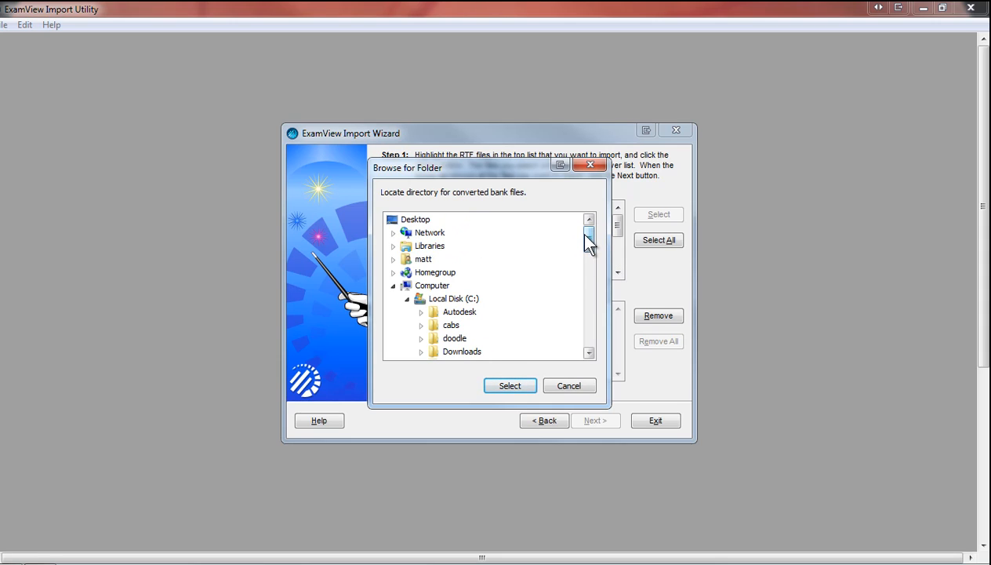
left_click_drag(589, 248, 589, 261)
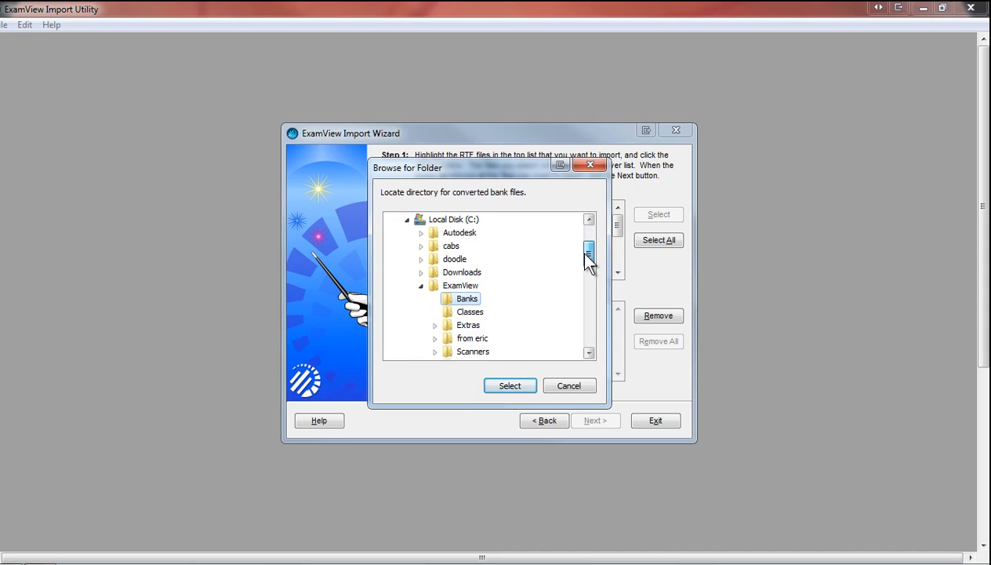
left_click(469, 294)
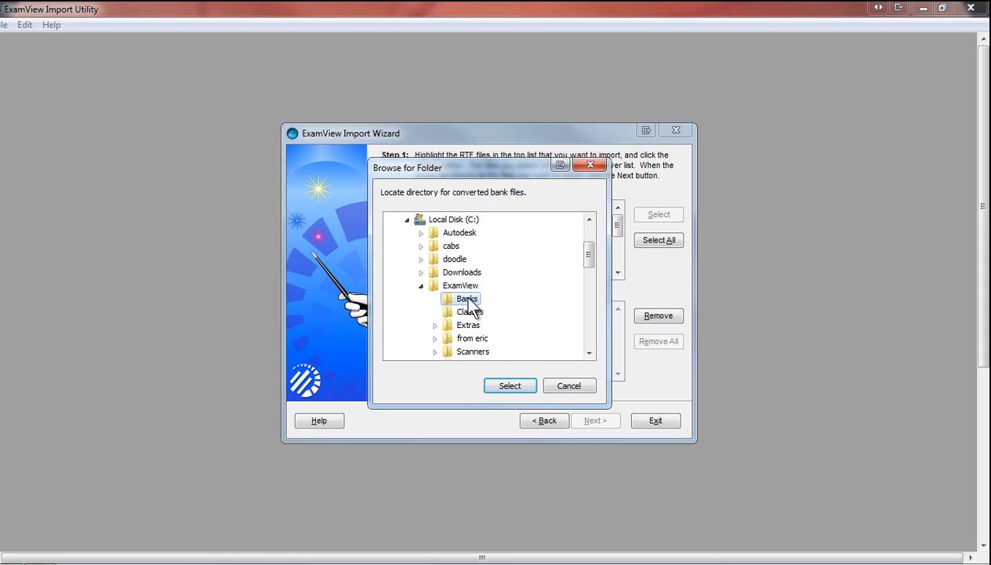
left_click(577, 385)
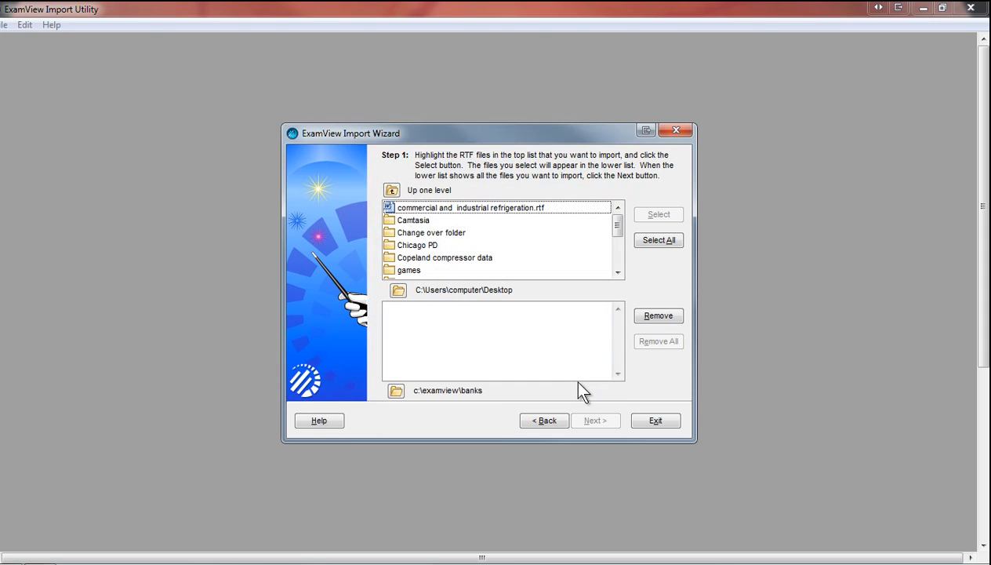
Set the Desktop as destination for the converted bank and add "commercial and industrial refrigeration.rtf" to the files to import
left_click(394, 390)
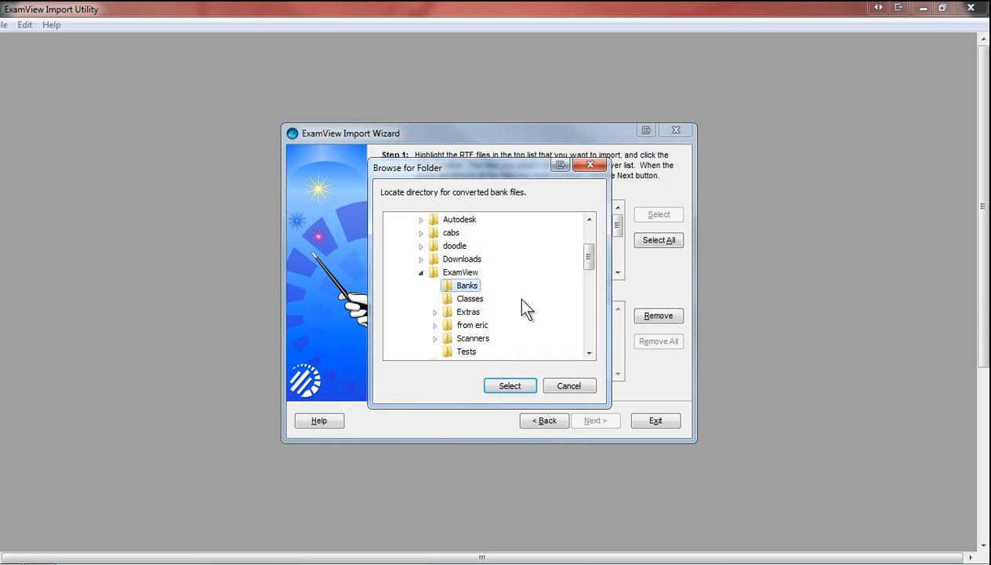
left_click_drag(587, 258, 586, 235)
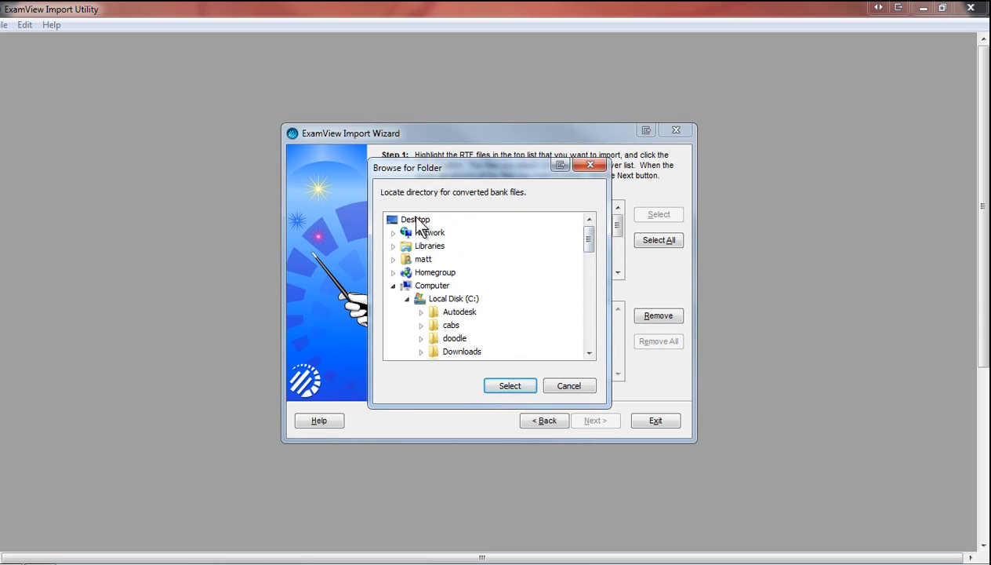
left_click(416, 220)
left_click(517, 388)
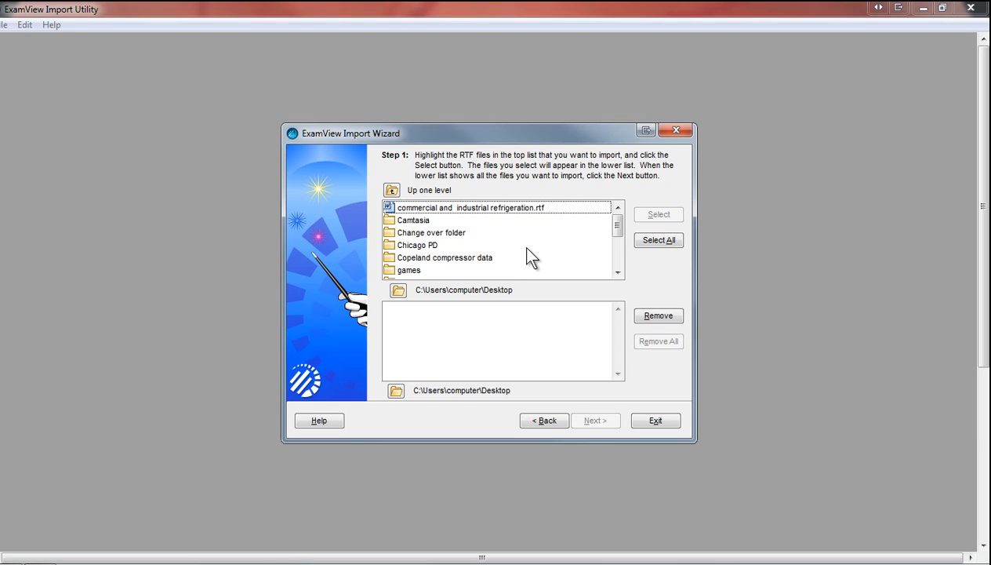
left_click(436, 209)
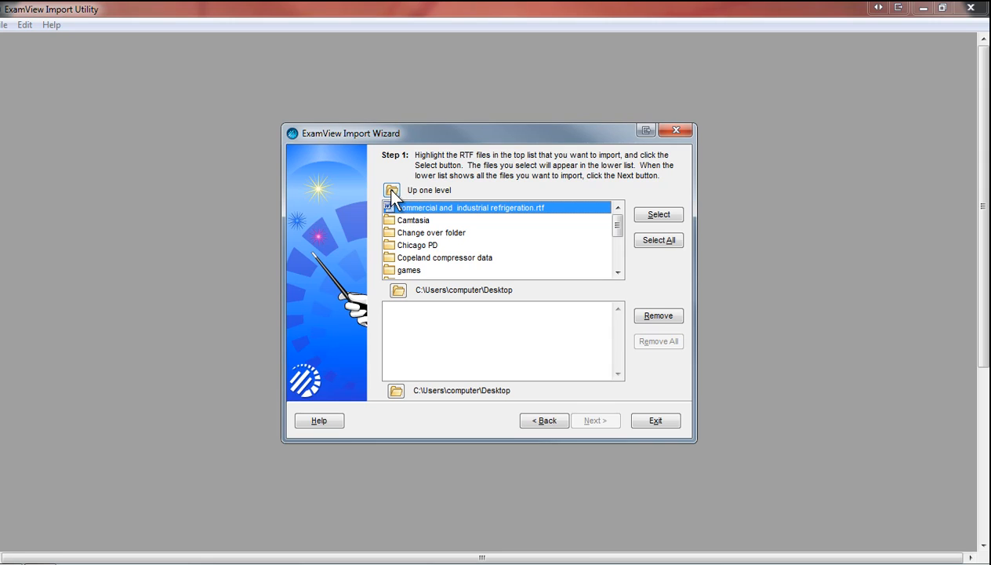
double_click(425, 208)
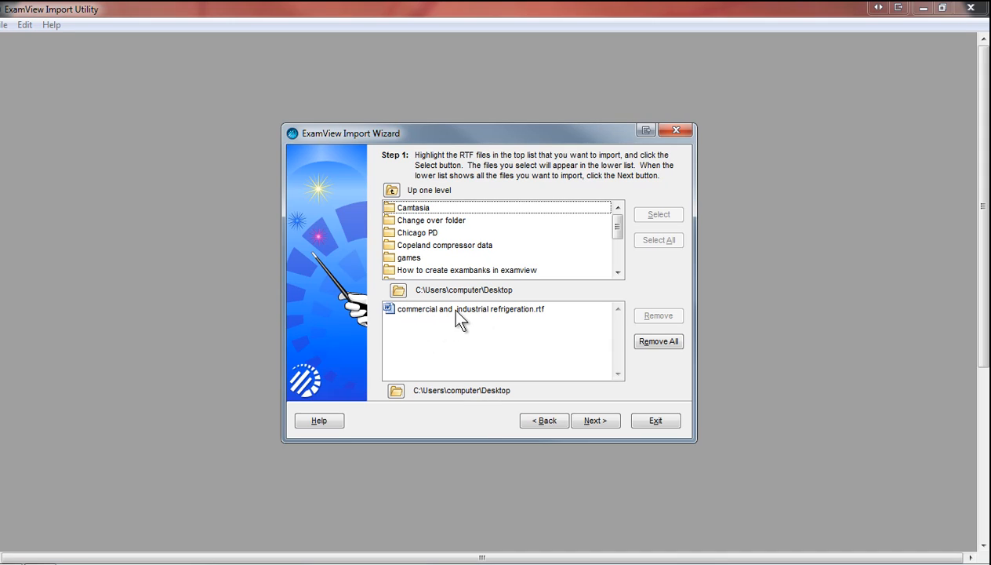
Accept the default preferences, fonts and keywords, and finish the import, replacing the existing commercial and industrial refrigeration bank
left_click(596, 421)
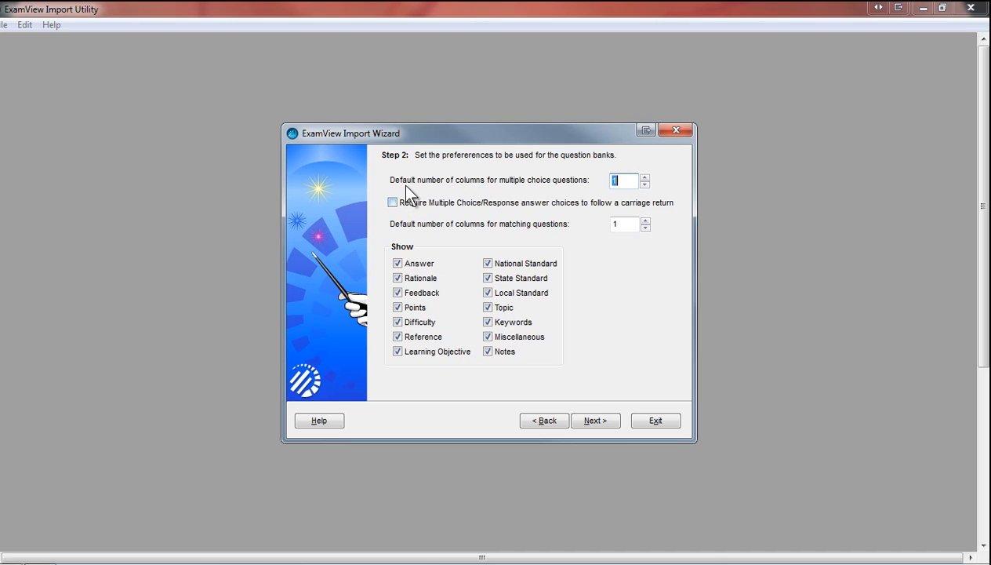
left_click(596, 423)
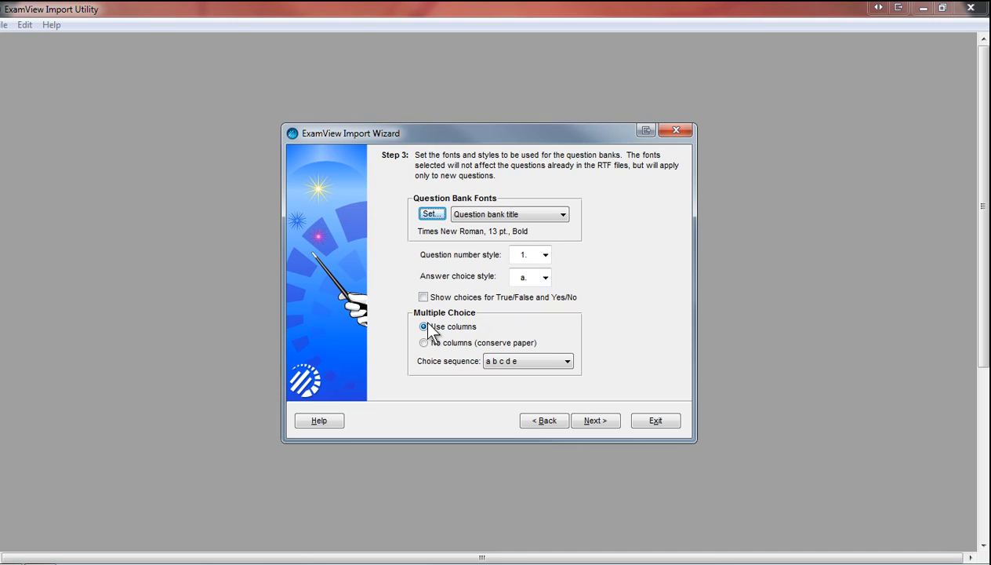
left_click(605, 422)
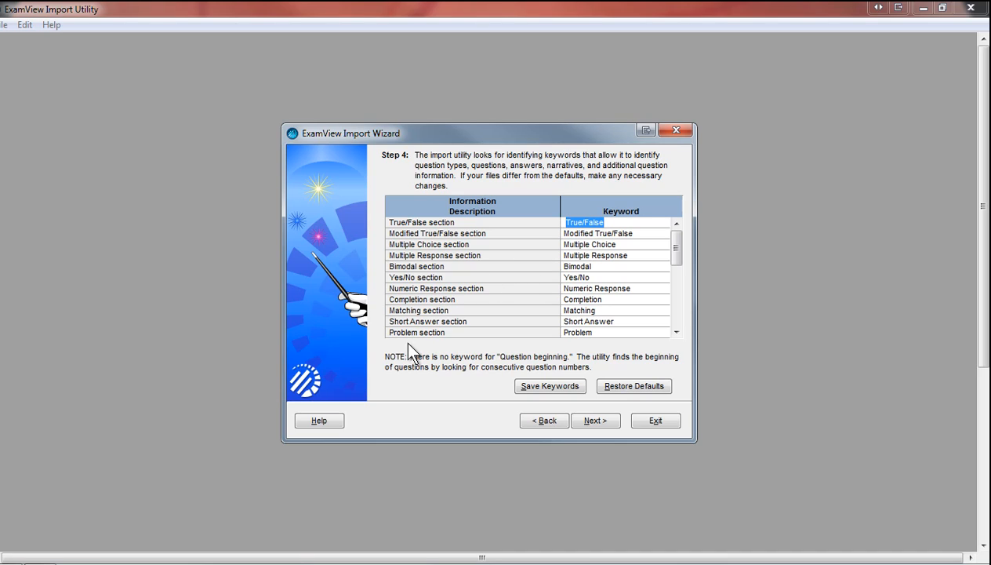
left_click(595, 421)
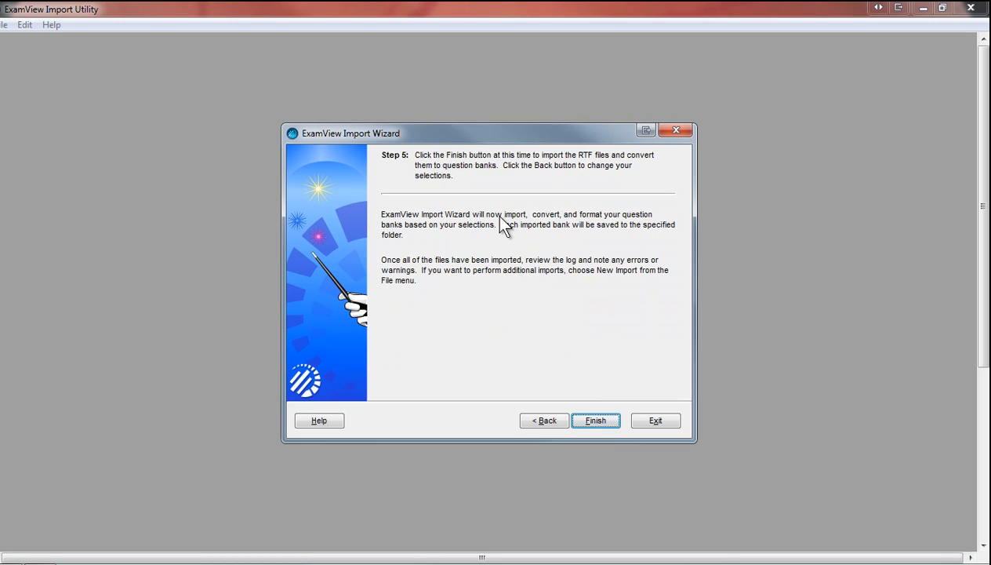
left_click(596, 421)
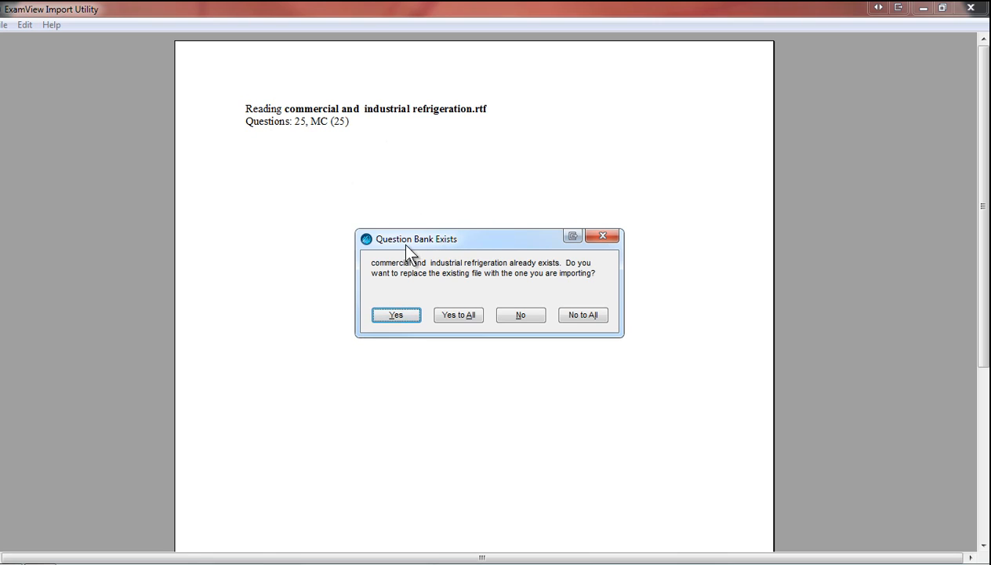
left_click(405, 316)
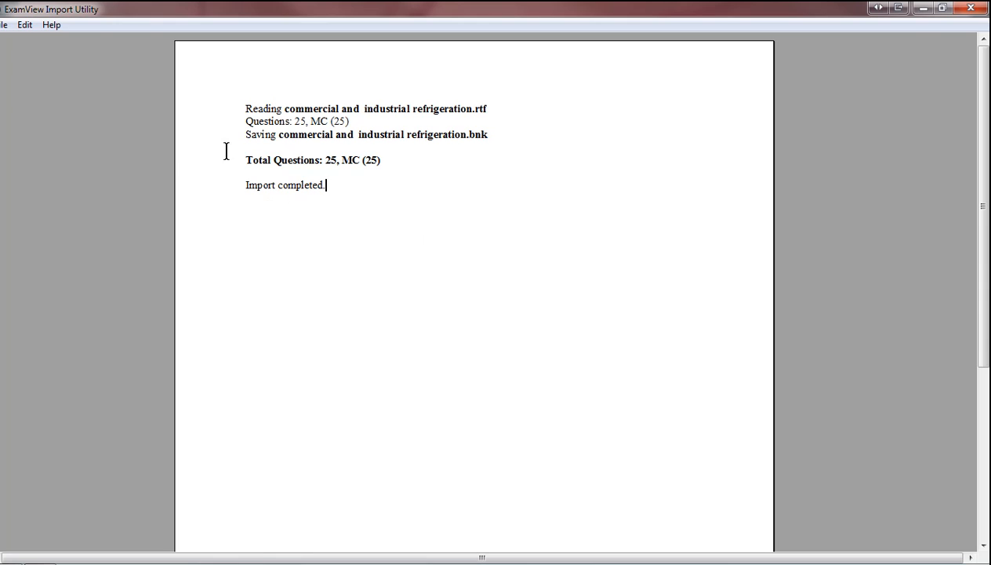
Minimize the import utility and open the commercial and industrial refrigeration bank from the desktop in the ExamView Question Bank Editor
left_click(923, 8)
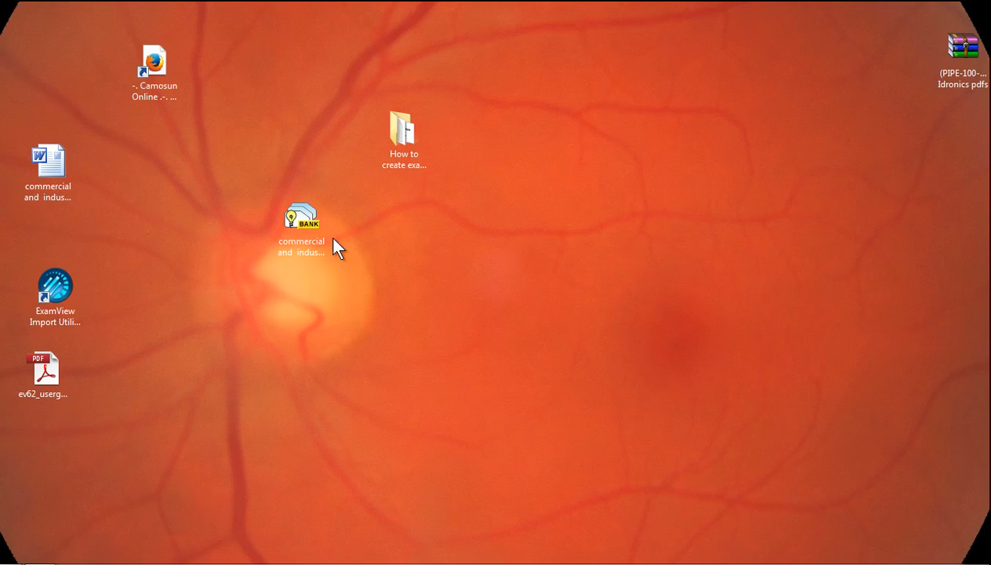
left_click(311, 218)
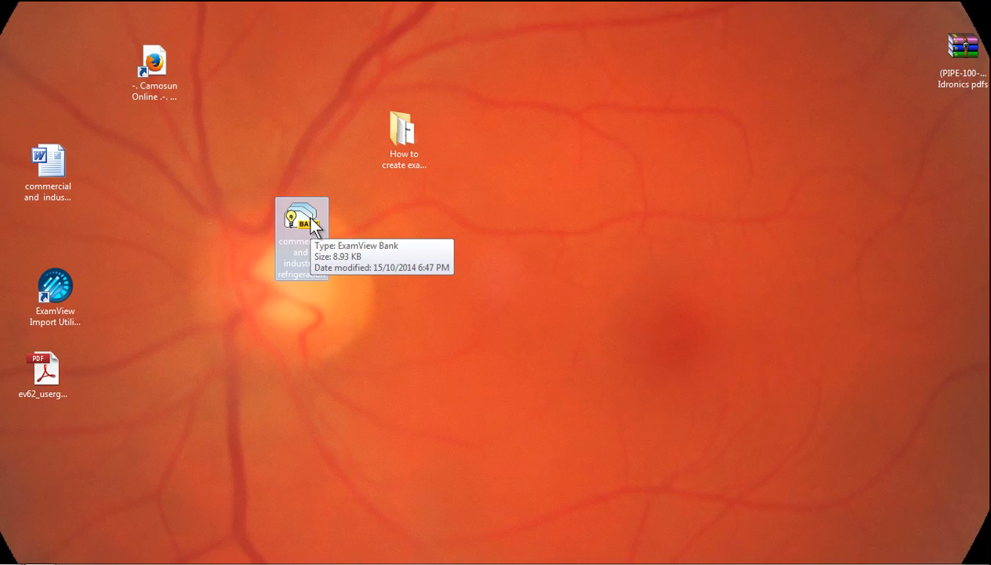
double_click(310, 218)
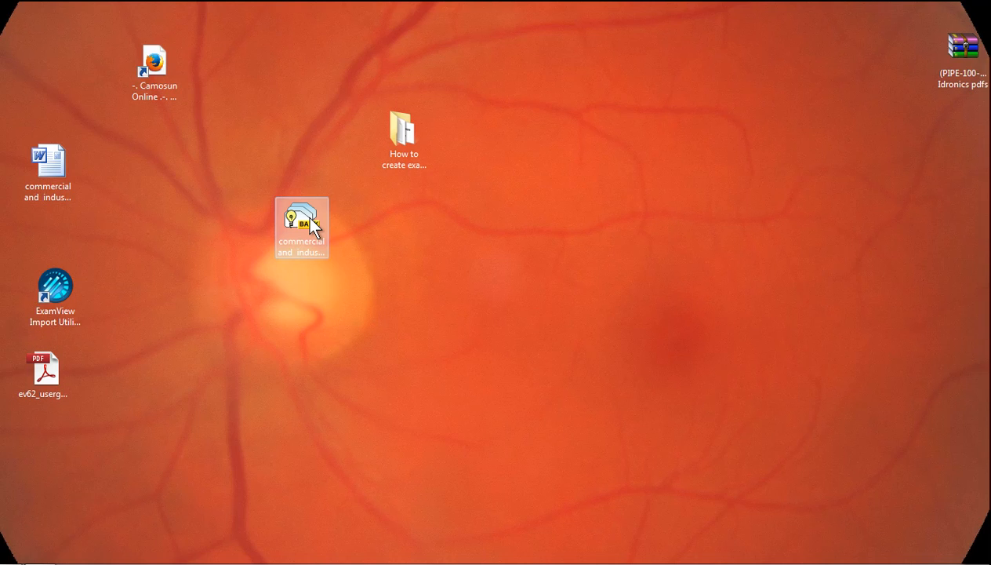
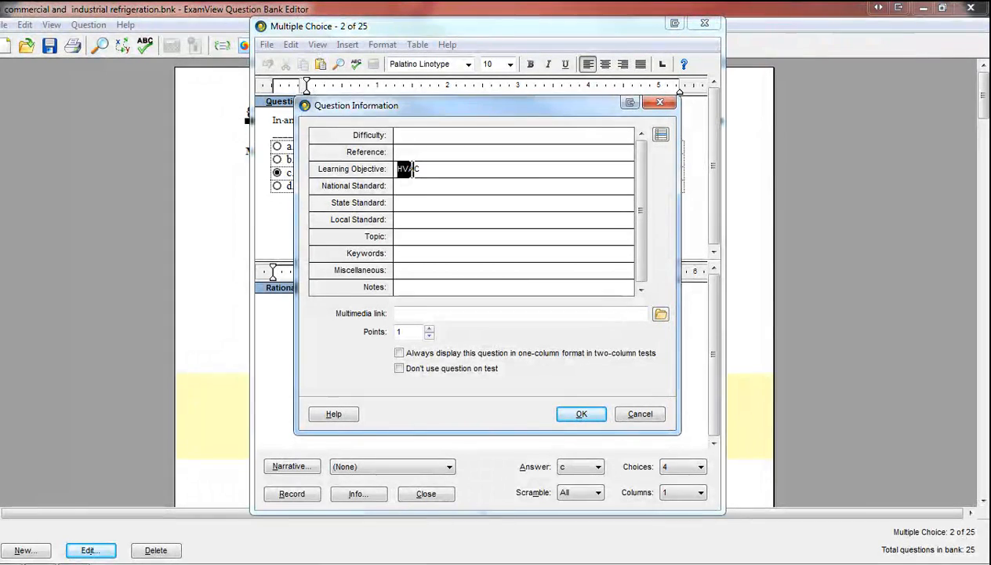
Highlight the HVAC learning objective in question 2's information, accept the information and record the question
left_click(417, 169)
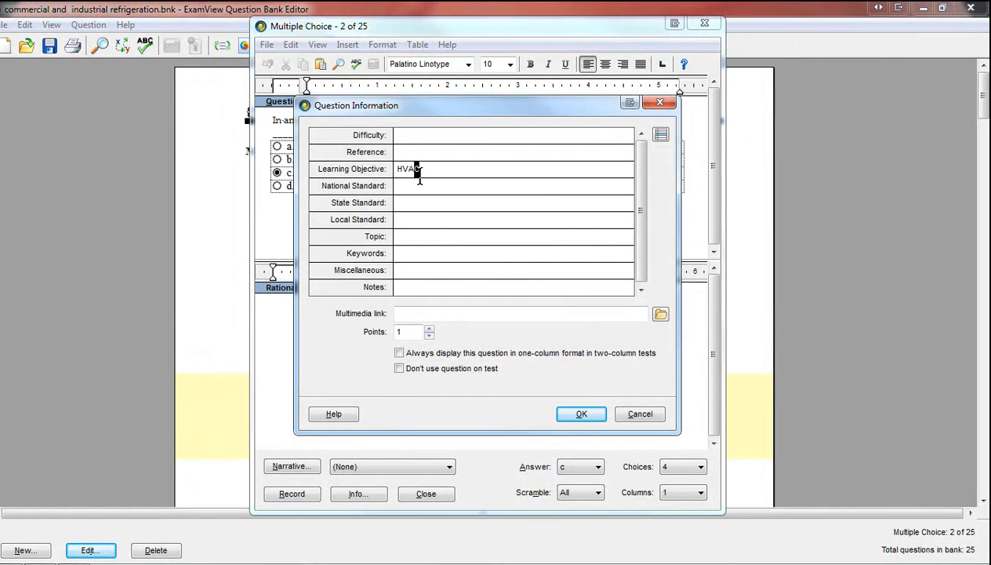
left_click_drag(419, 172, 398, 161)
left_click(583, 413)
left_click(582, 415)
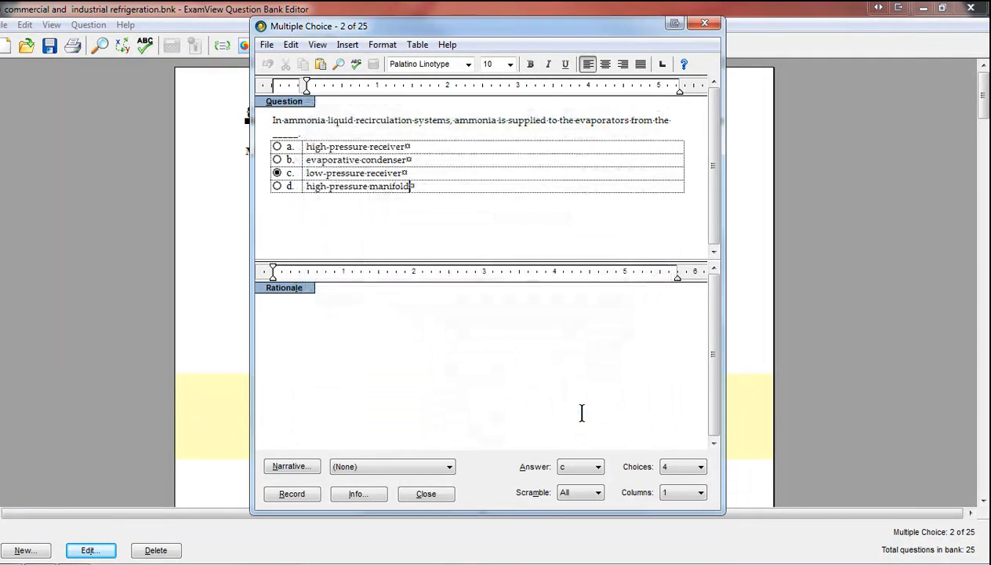
left_click(292, 492)
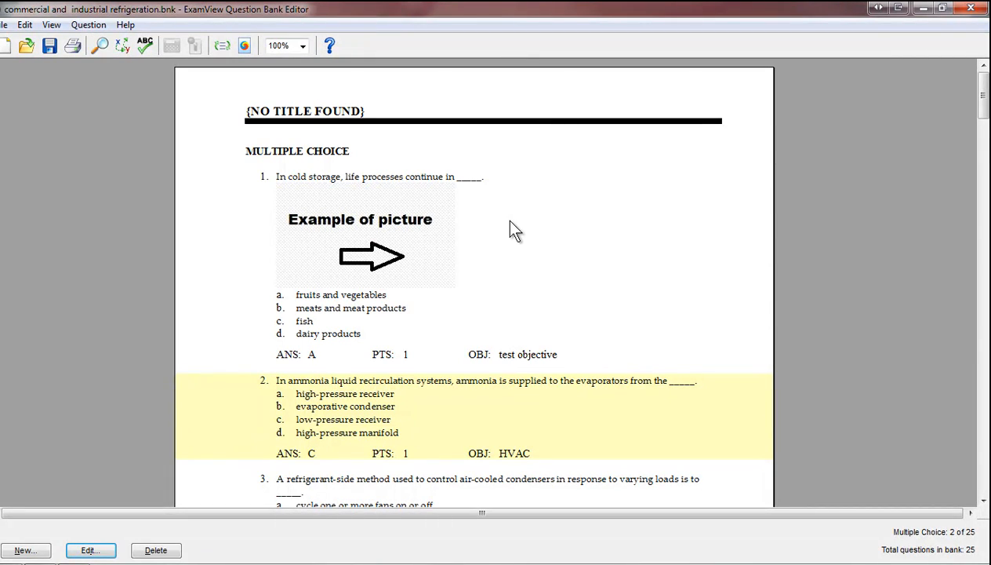
Change question 1's learning objective to HVAC, record the question and save the question bank
double_click(505, 350)
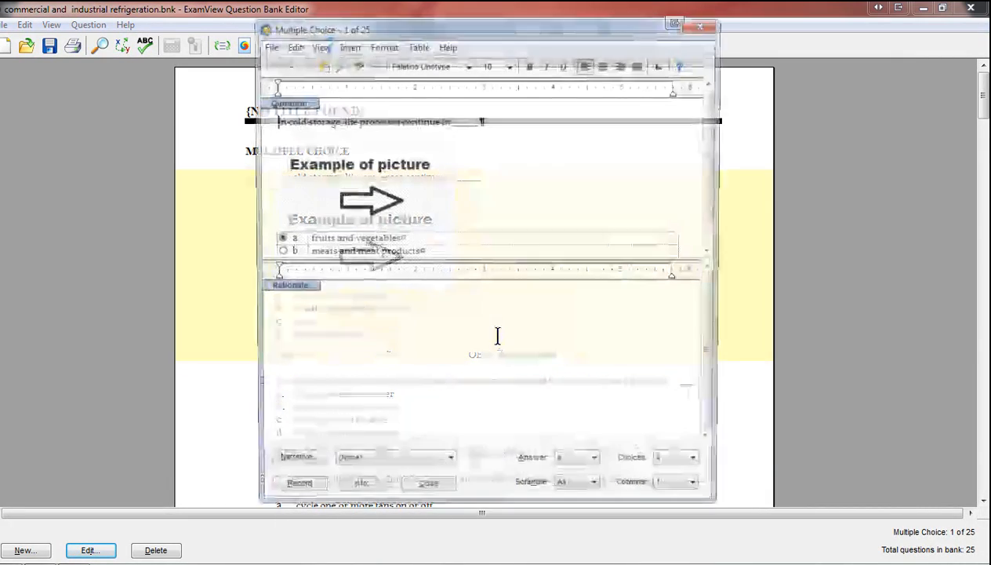
left_click(376, 490)
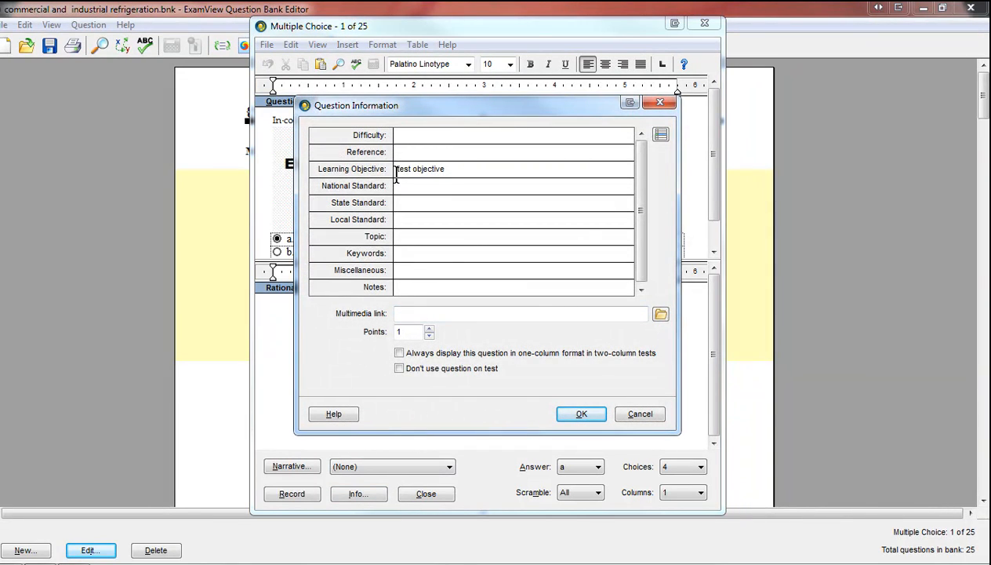
left_click_drag(394, 168, 452, 169)
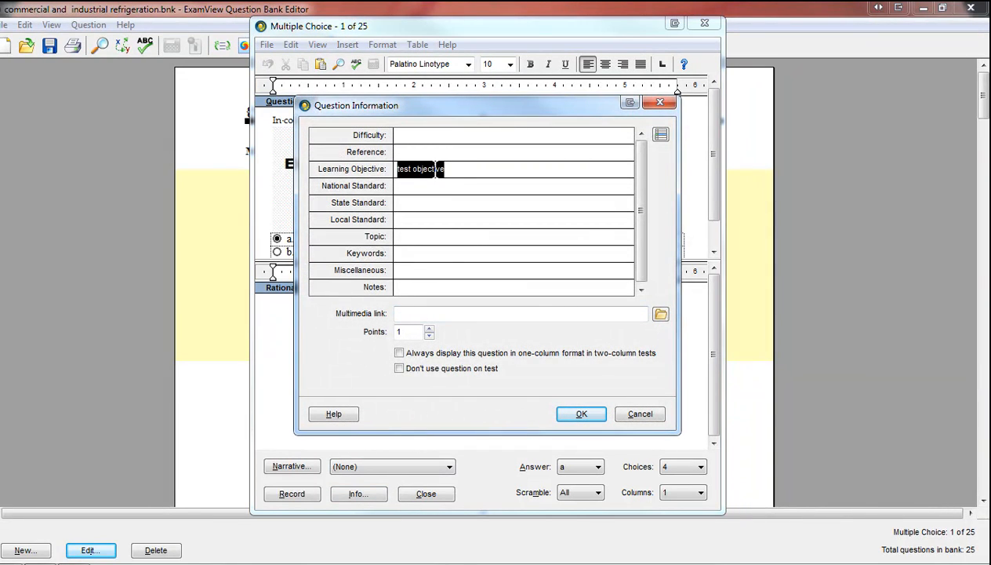
type("HVAC")
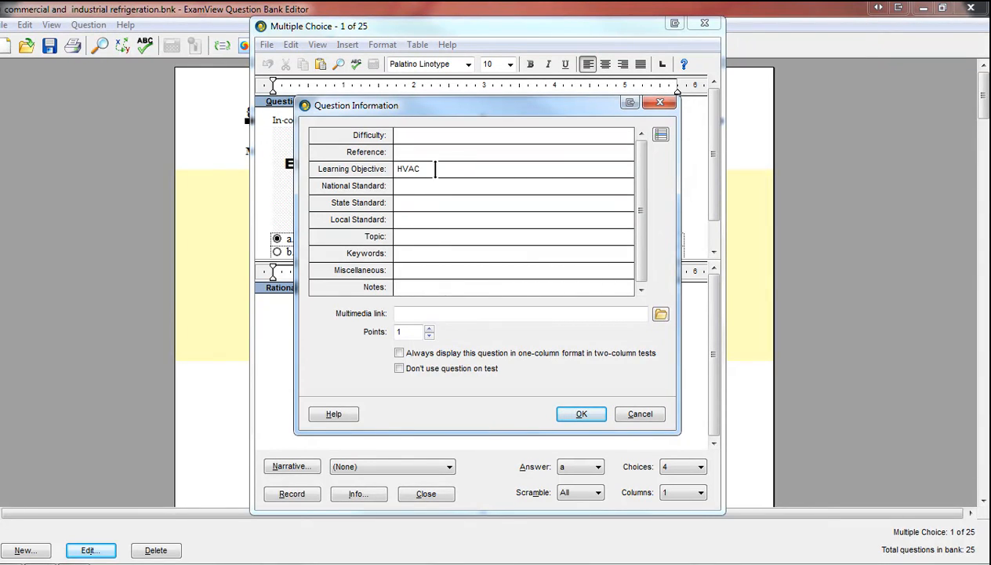
left_click(581, 414)
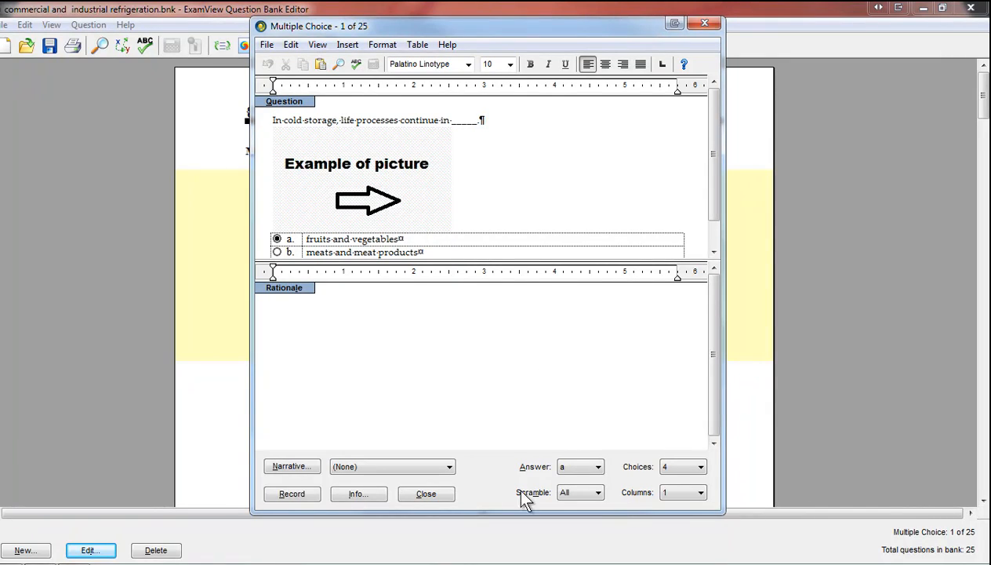
left_click(303, 497)
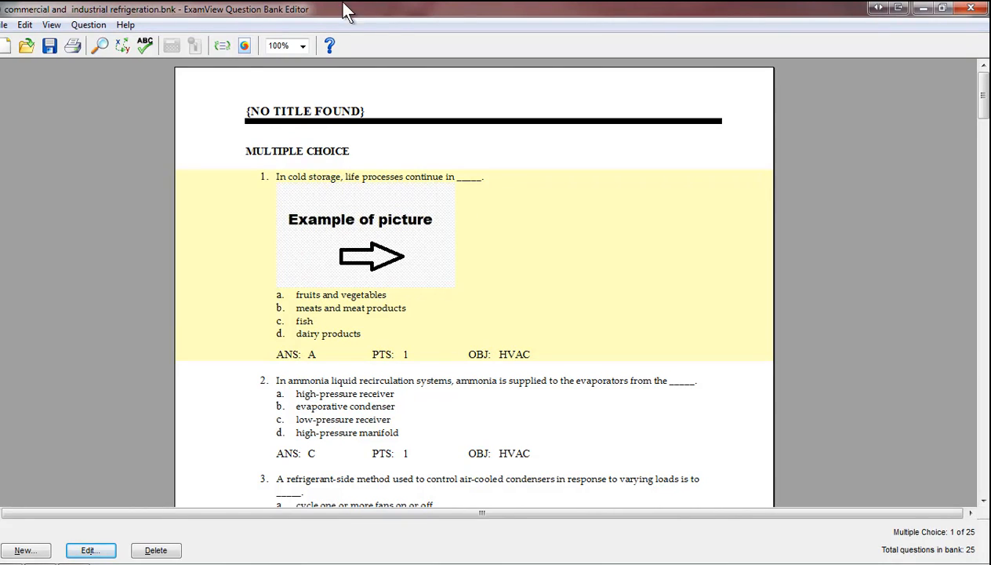
left_click(48, 46)
Export the question bank in Blackboard 6.0-7.0 format as "test export" in the desktop folder "How to create exambanks in examview"
left_click(7, 24)
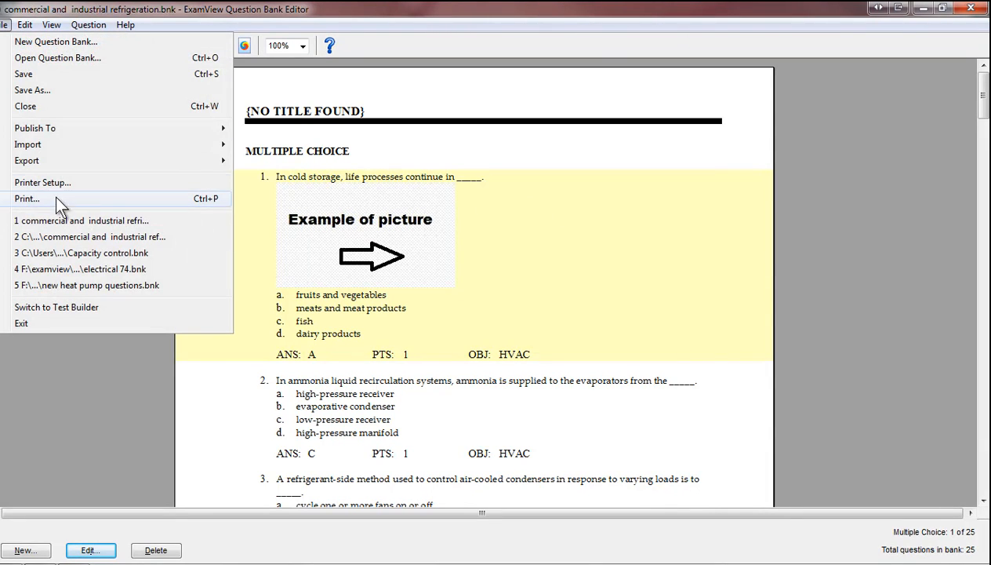
mouse_move(51, 160)
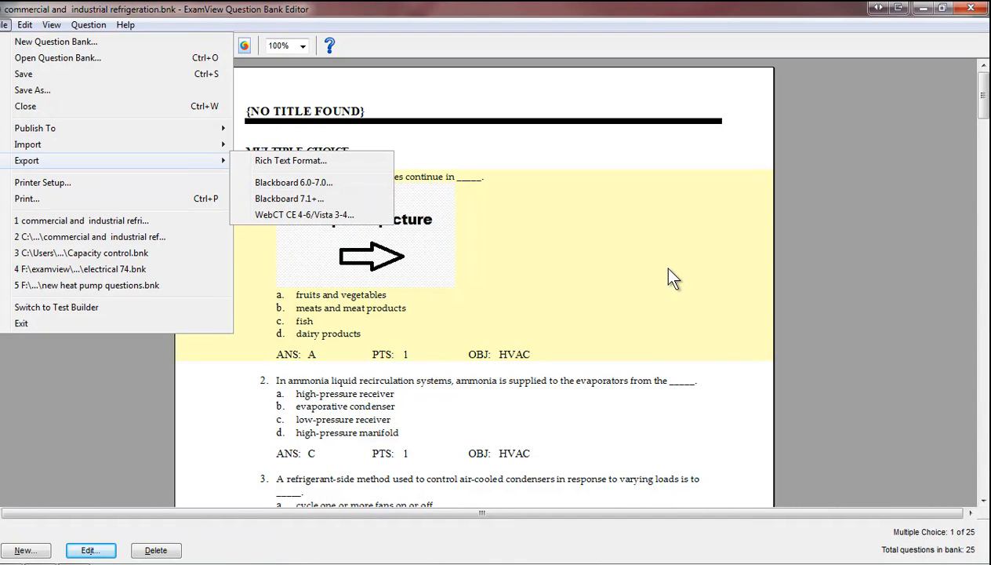
left_click(273, 182)
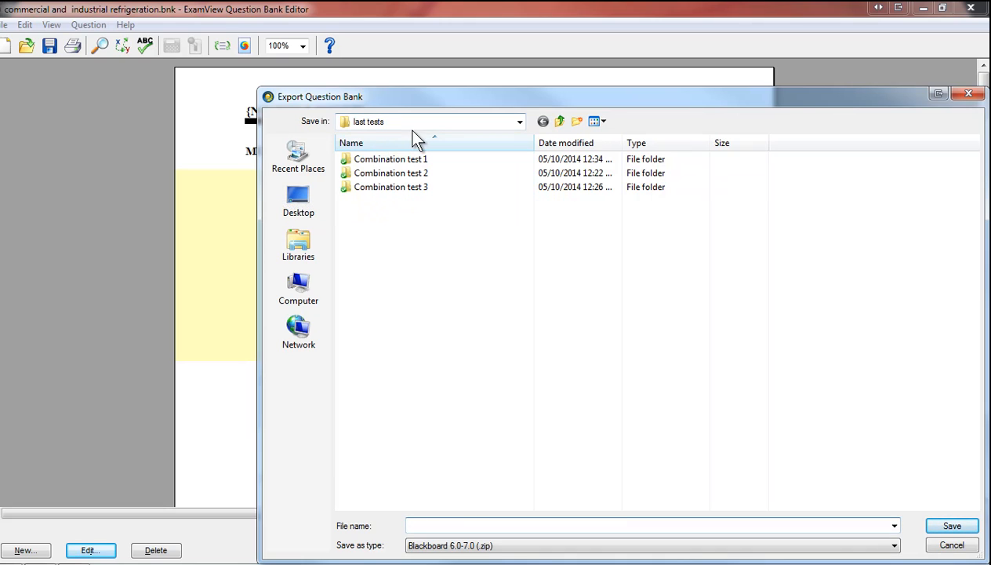
left_click(520, 122)
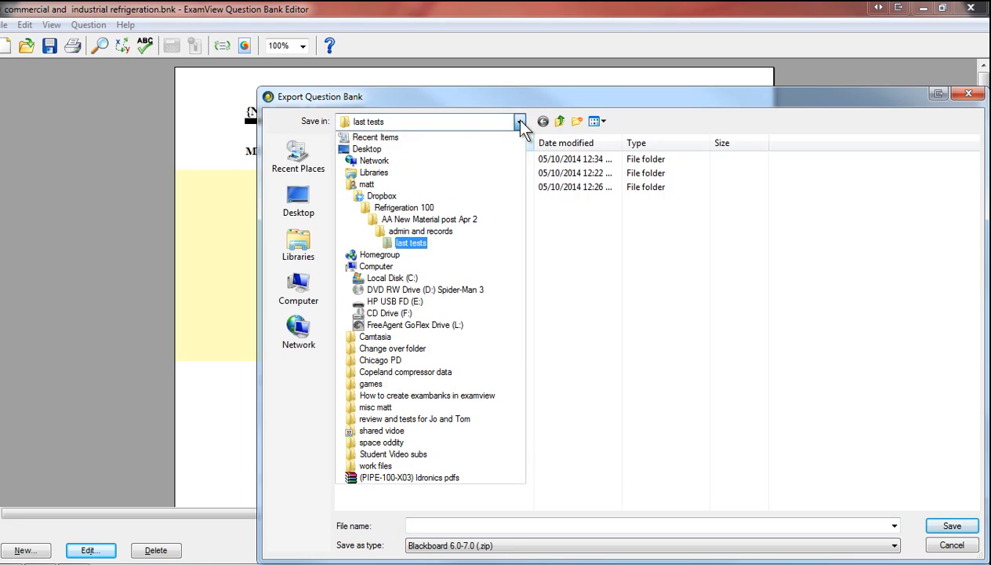
left_click(386, 149)
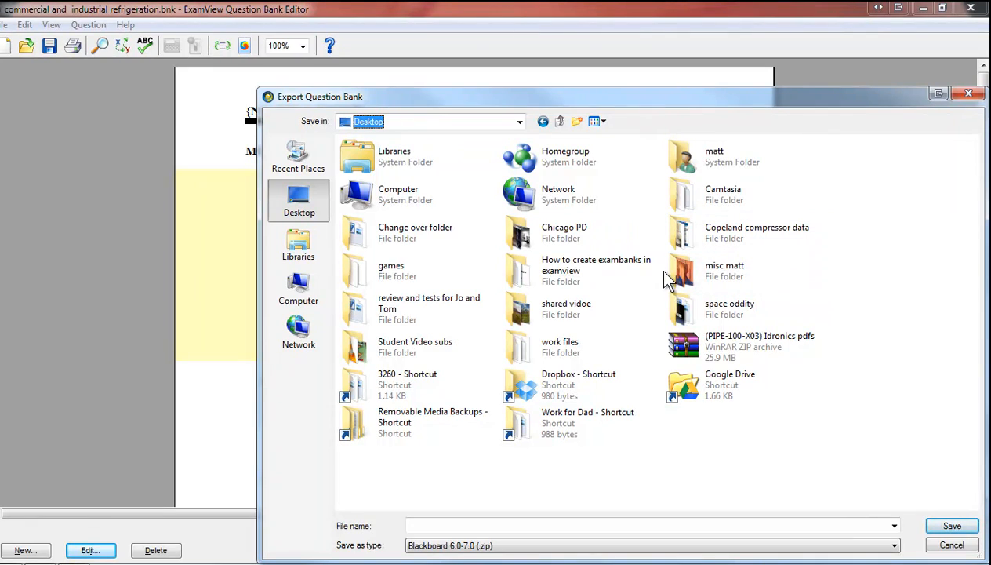
double_click(553, 268)
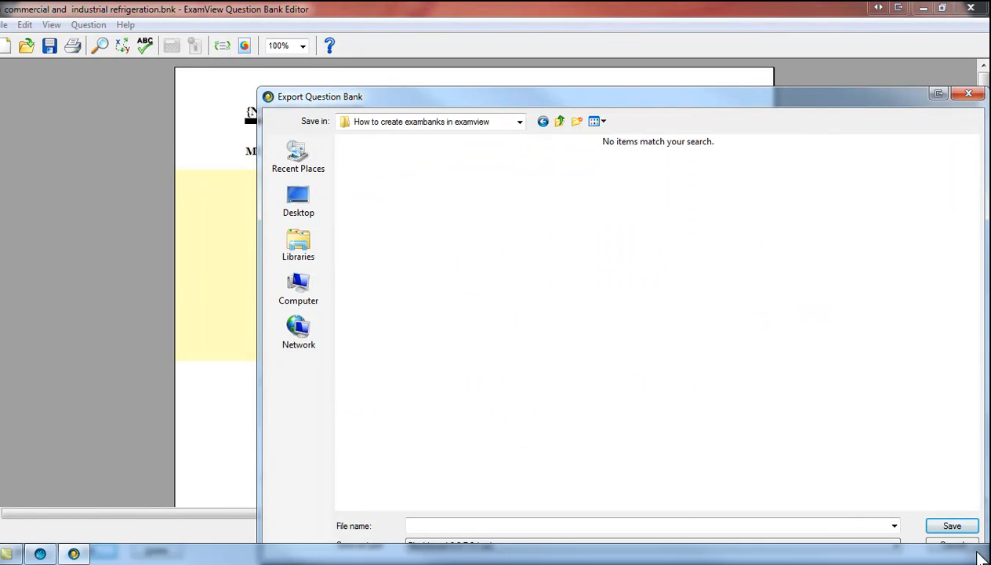
left_click(443, 527)
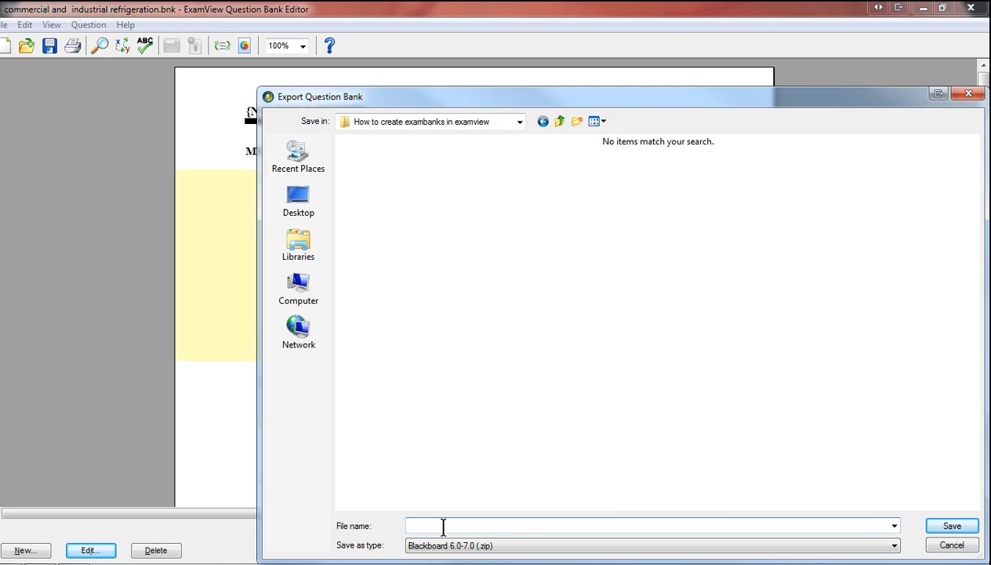
type("test export")
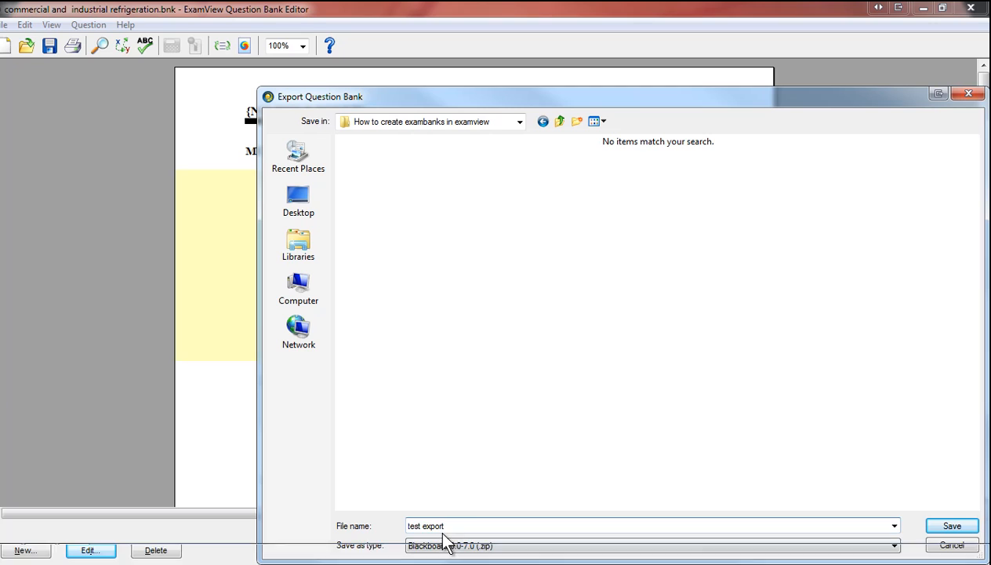
left_click(961, 531)
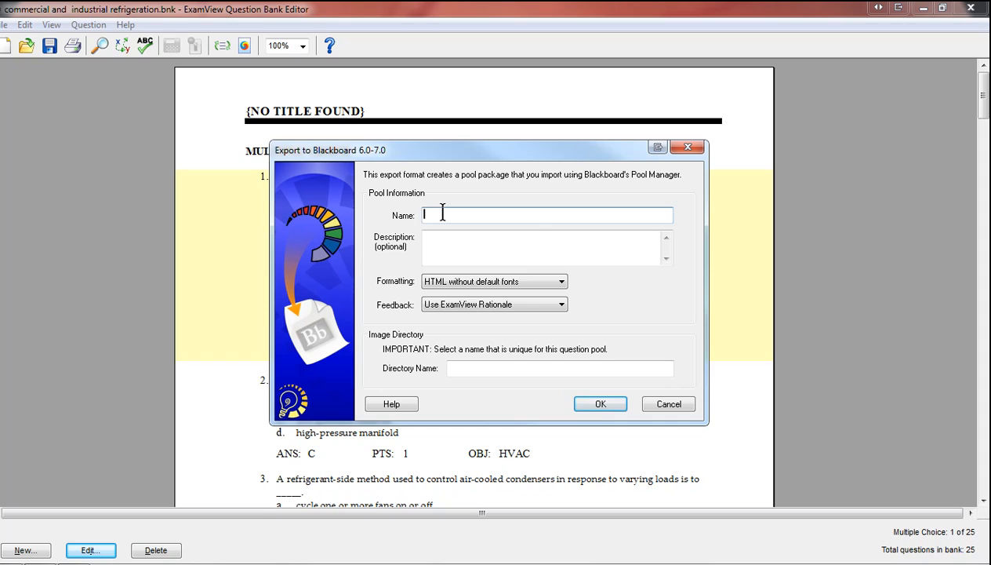
Name the Blackboard pool "quizzes", set the image directory name to "commercial refrigeration" and confirm the export
type("quizzes")
left_click(452, 369)
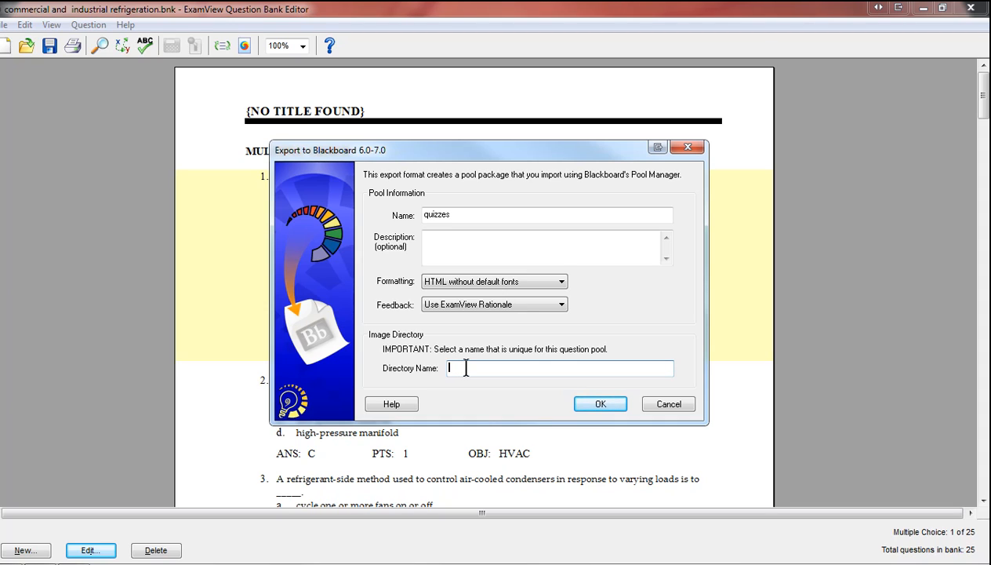
type("commercial i")
type("efrigeration")
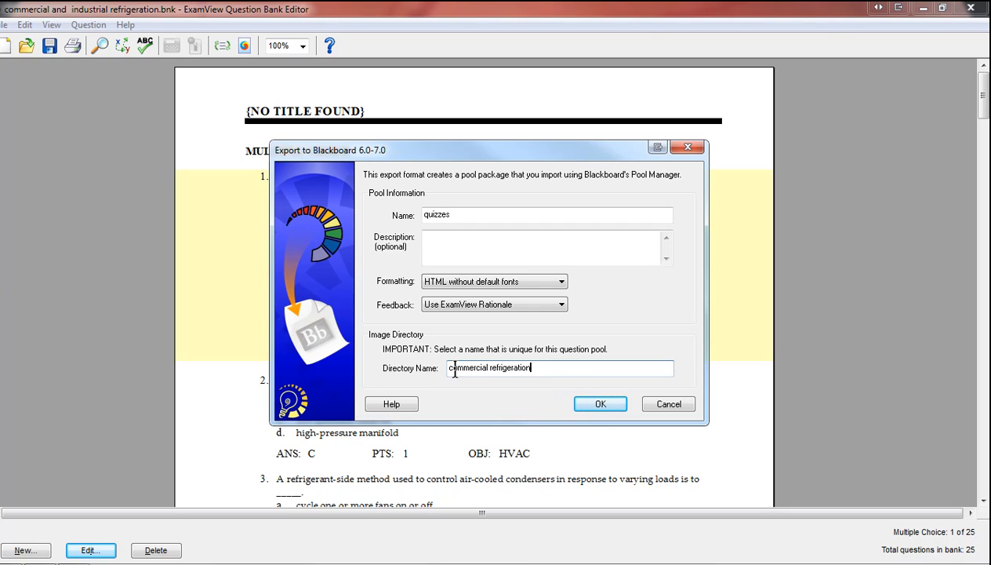
left_click(601, 404)
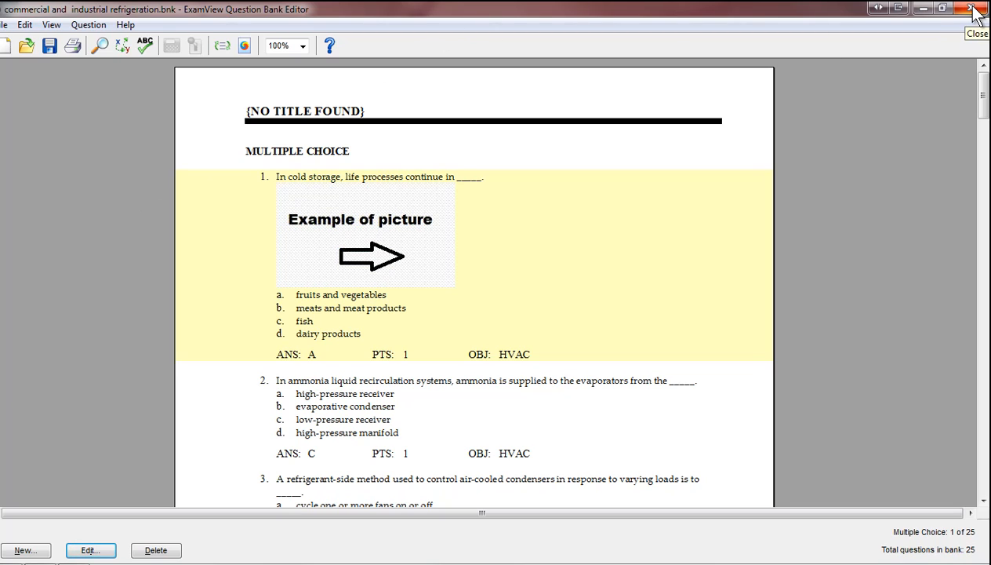
Minimize the question bank editor and open the "test export" archive from the "How to create exambanks in examview" folder in WinRAR
left_click(927, 9)
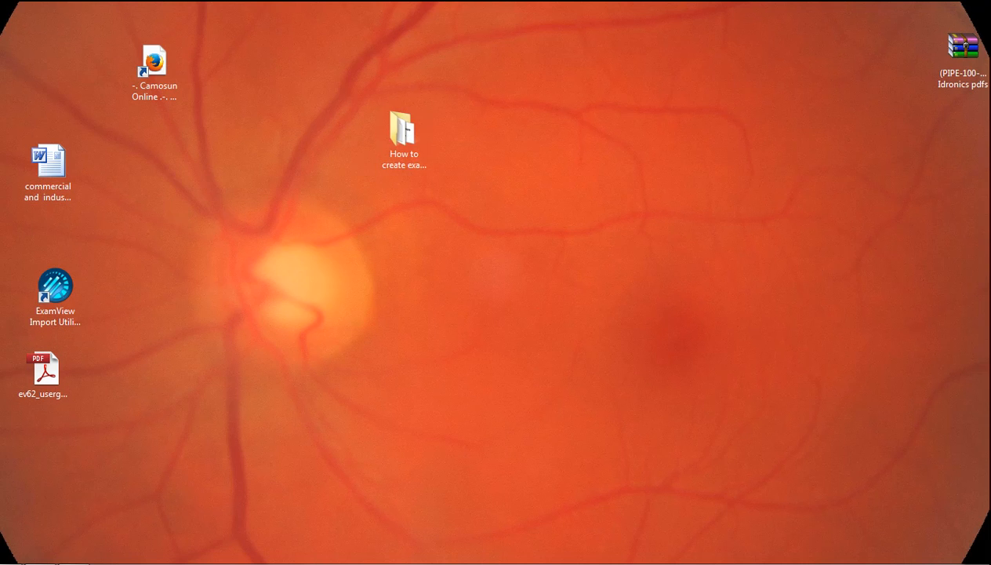
left_click_drag(0, 39, 486, 60)
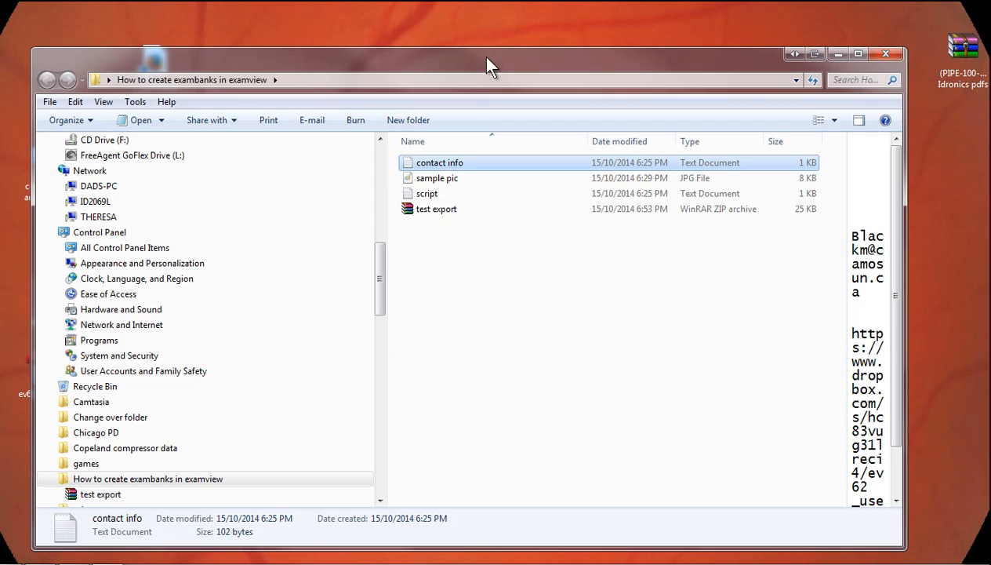
left_click(421, 211)
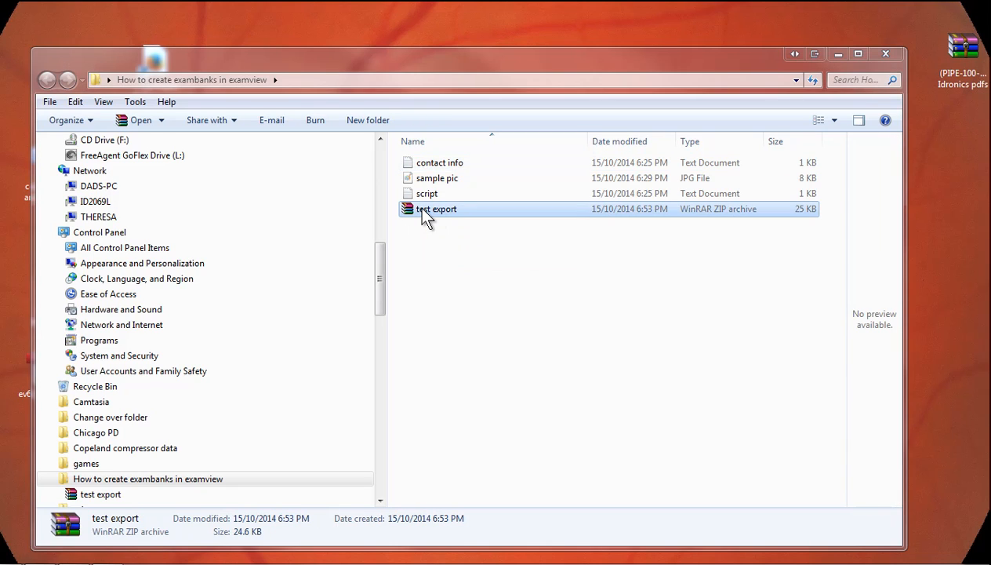
double_click(422, 210)
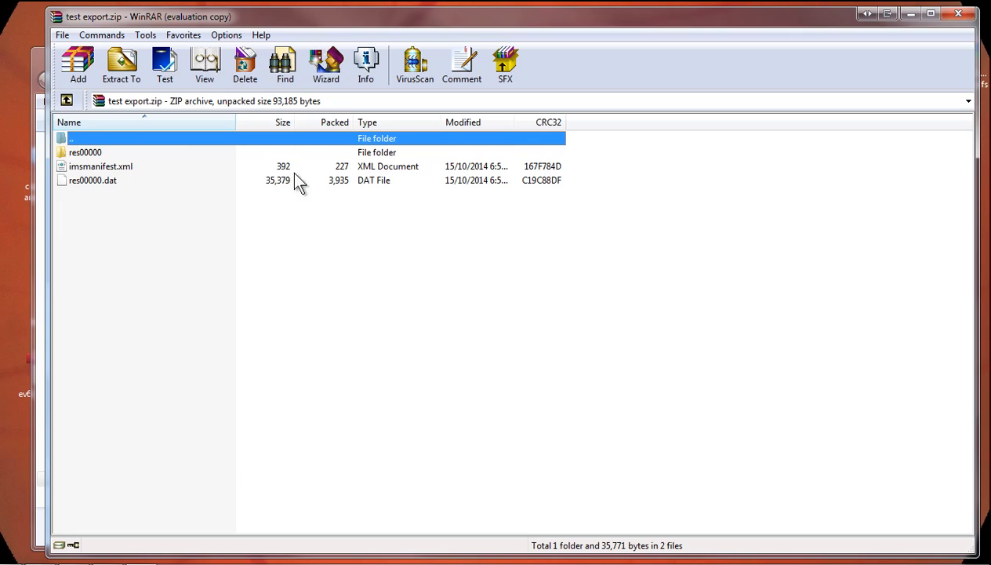
Browse the archive through res00000, ppg and examview to the commercial_refrigeration image folder, then close the archive
left_click(81, 152)
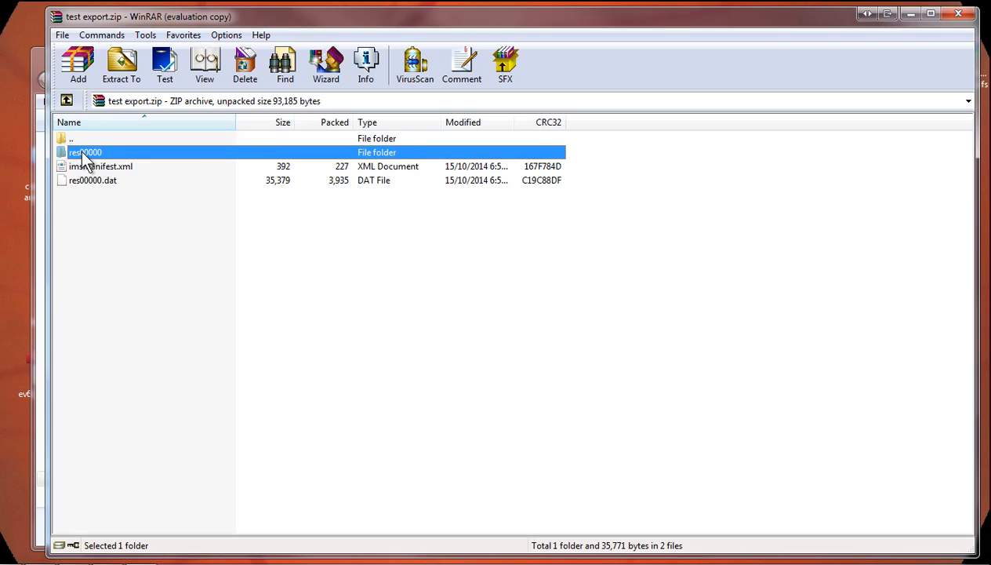
double_click(83, 152)
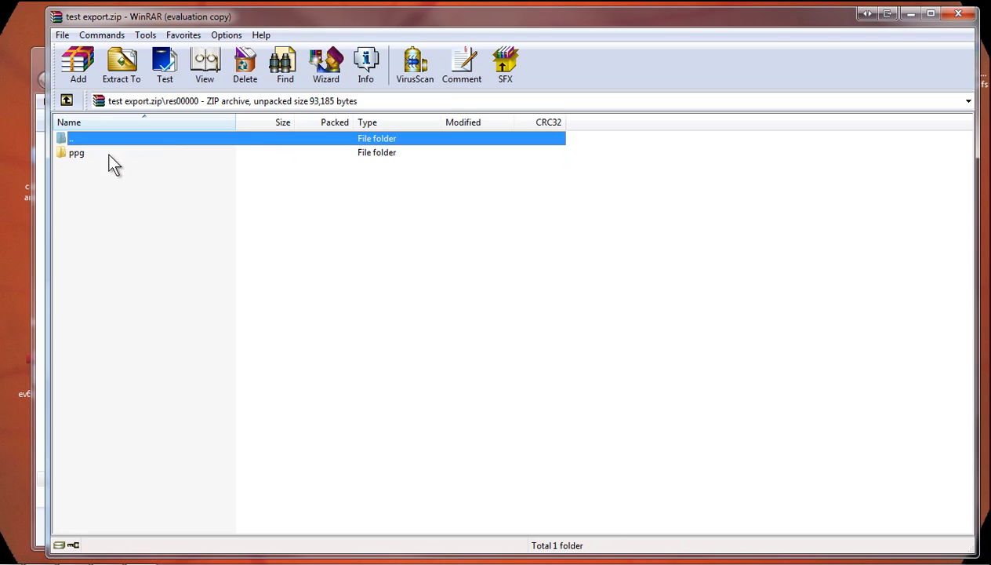
double_click(76, 152)
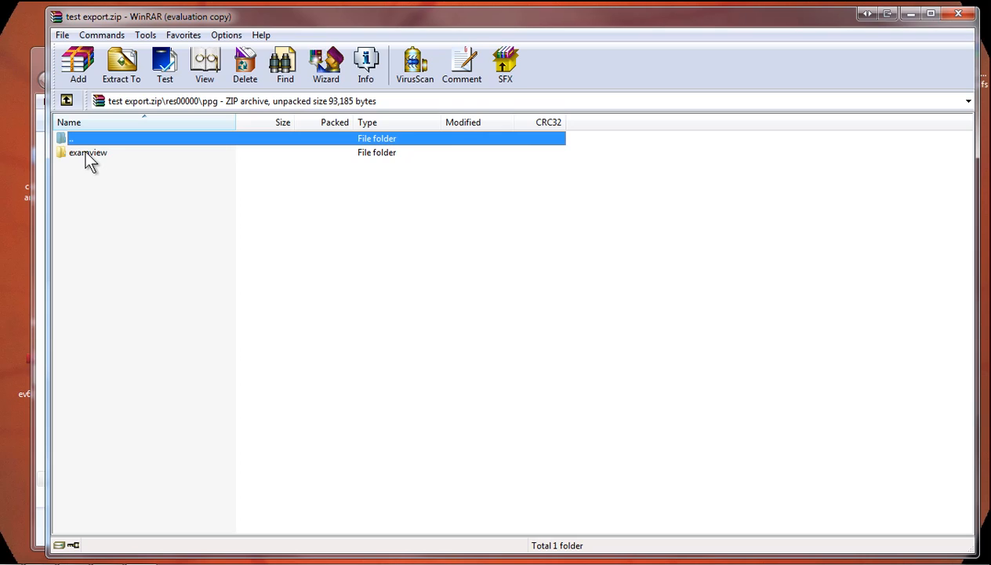
double_click(84, 152)
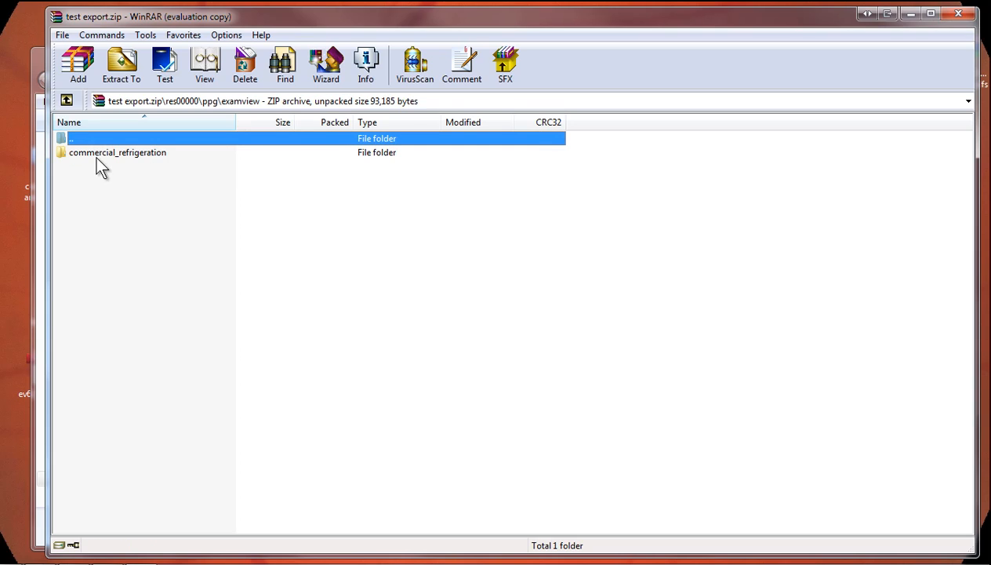
double_click(101, 151)
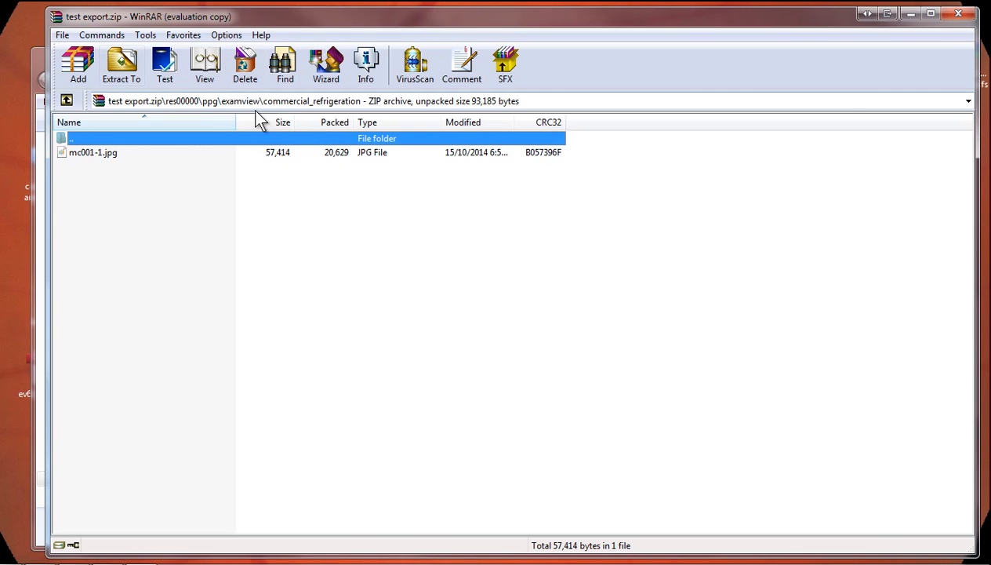
left_click(958, 13)
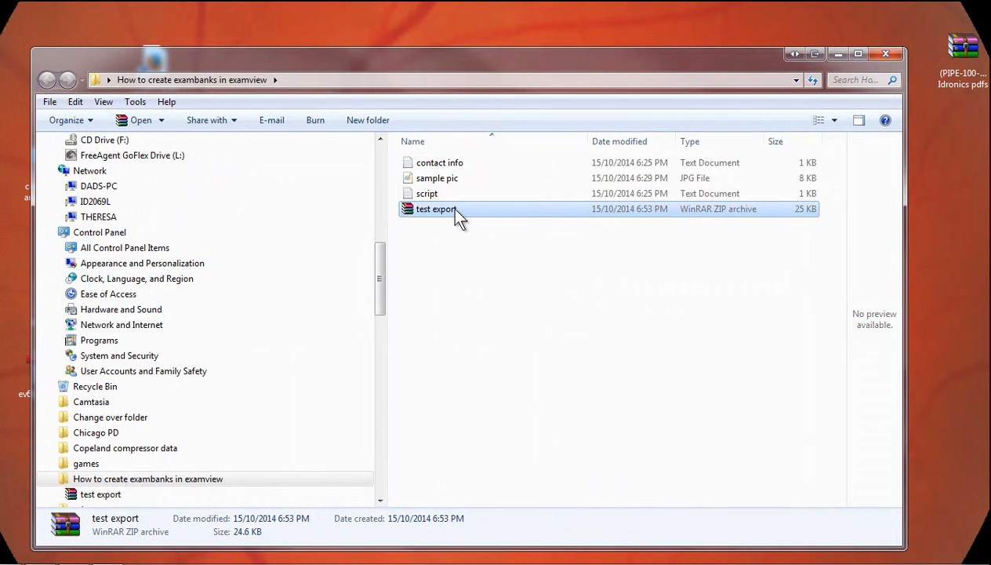
mouse_move(429, 212)
left_click_drag(647, 64, 700, 37)
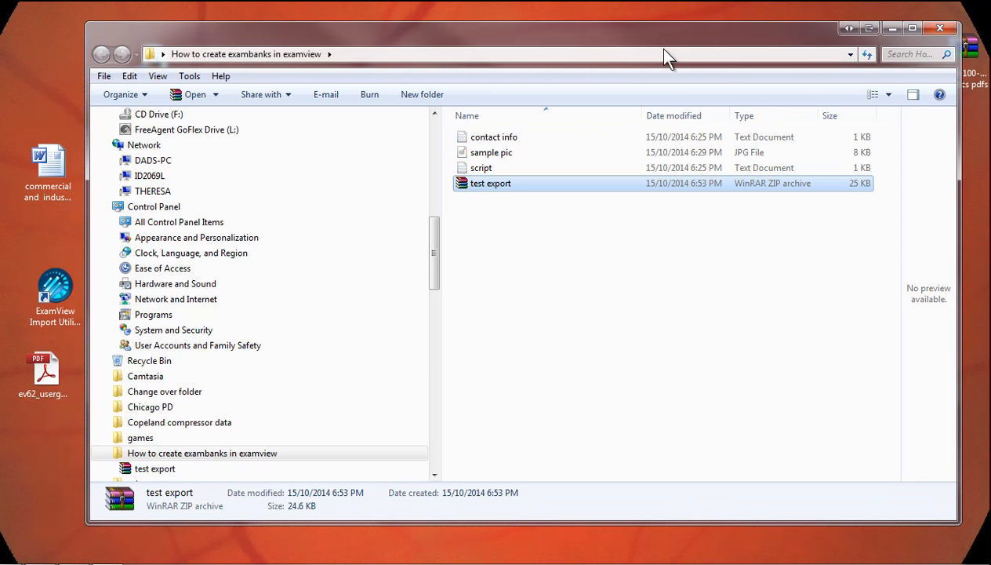